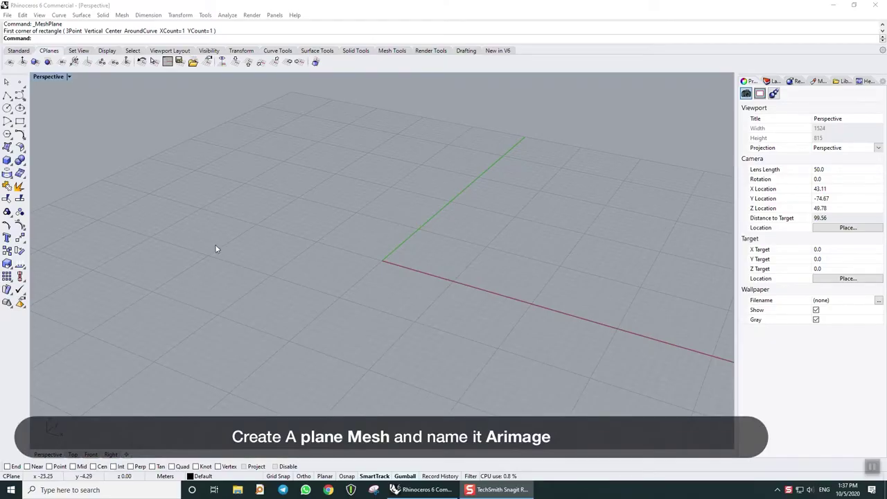
Draw a 40 by 40 plane mesh from a corner near the origin
click(122, 14)
mouse_move(159, 36)
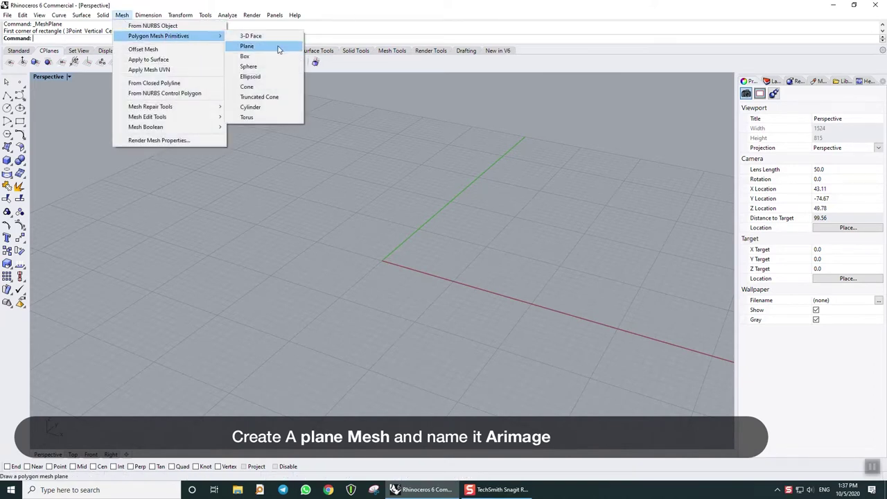
click(247, 46)
click(514, 380)
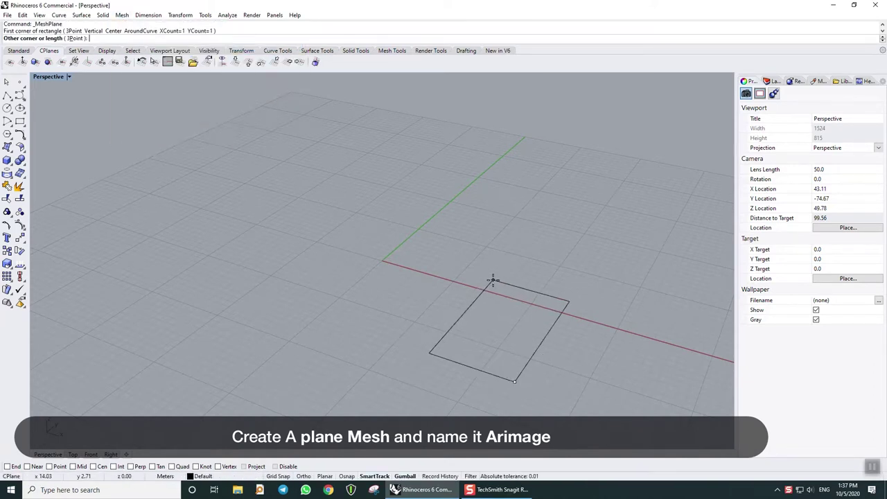
text(40)
key(Return)
key(Return)
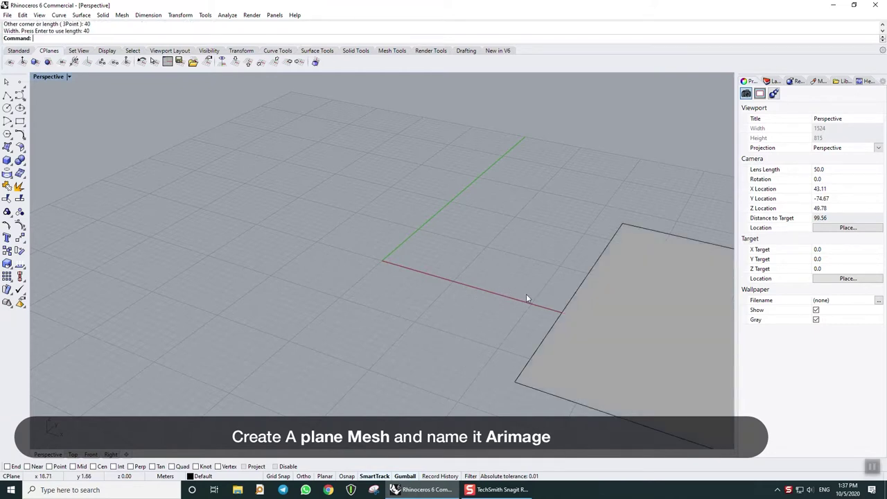
Select the plane mesh and name it ArImage
shift+right_drag(538, 275, 237, 229)
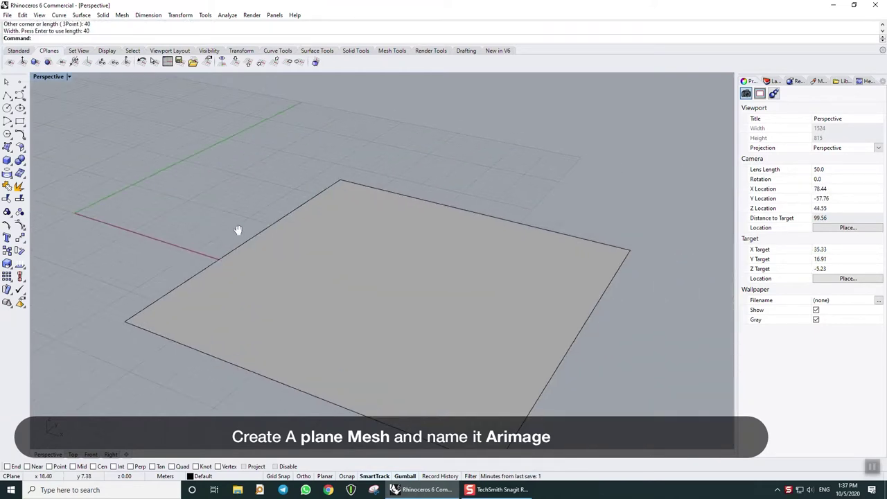
click(391, 302)
text(Ar)
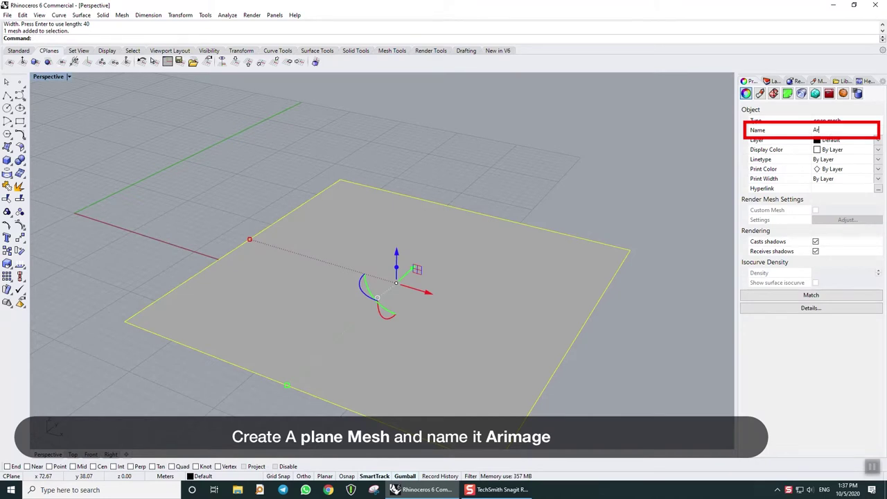
text(image)
Rename Layer 01 to ArImage in the Layers panel
click(773, 81)
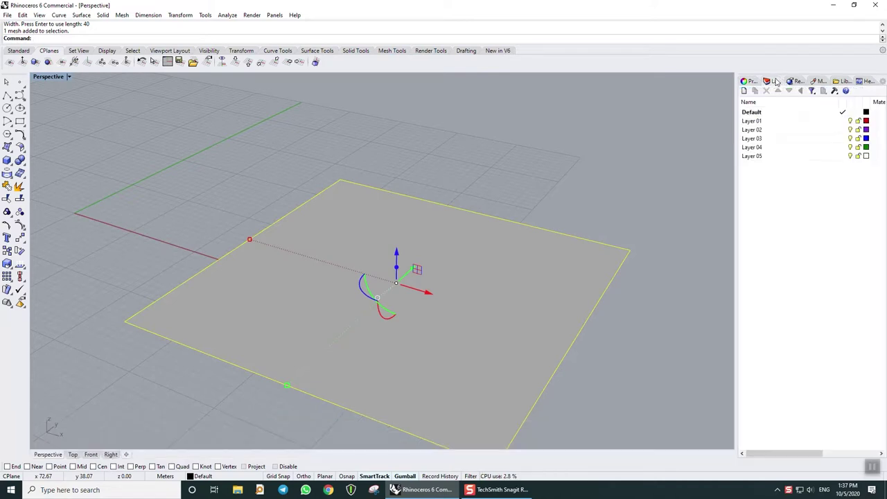
click(756, 122)
click(755, 122)
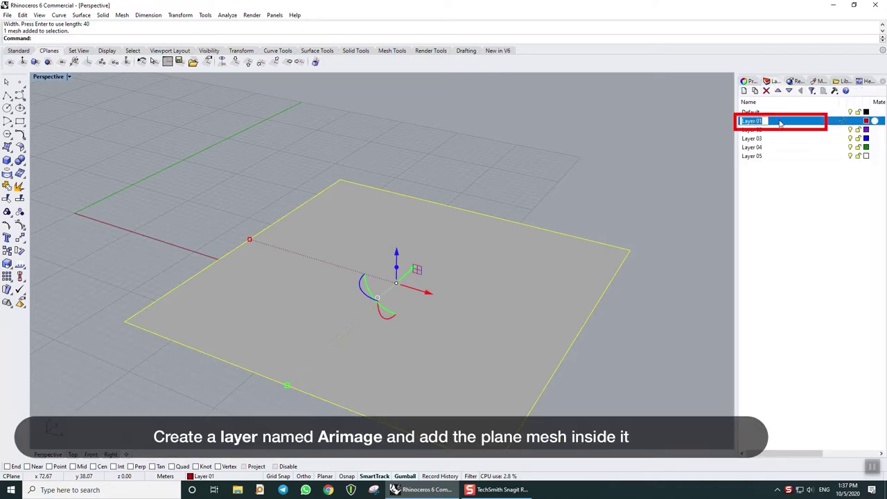
text(Arimage)
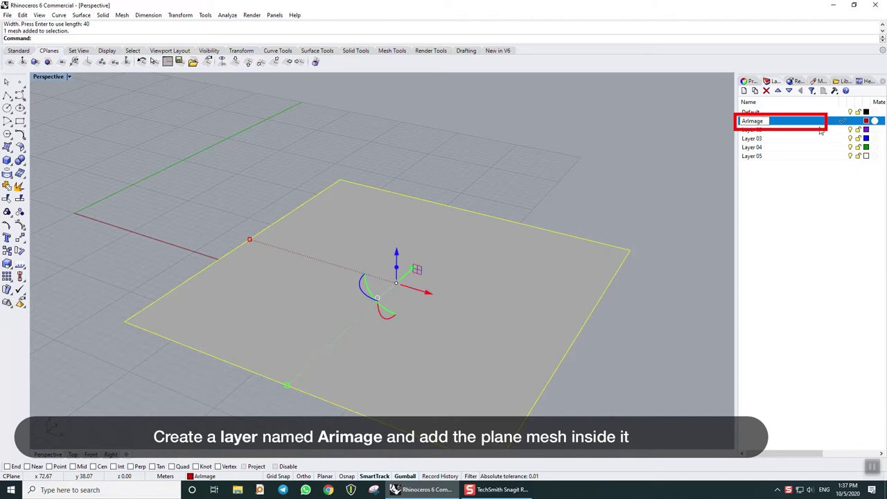
key(Return)
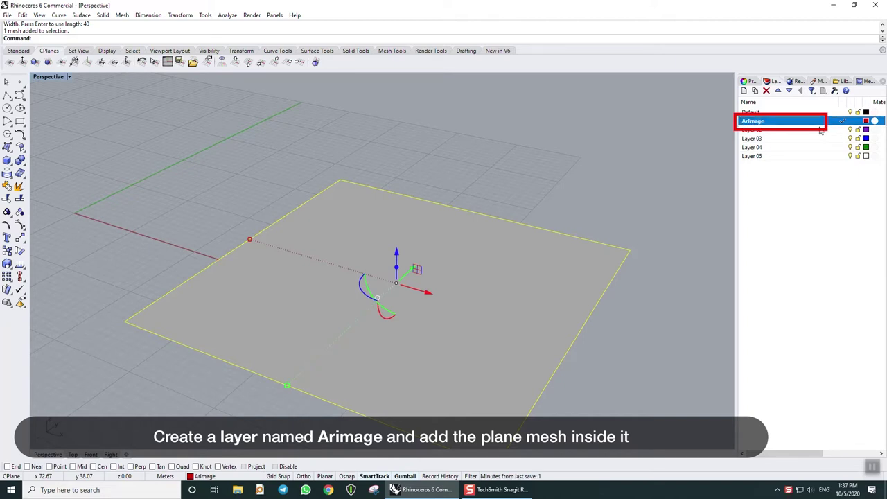
Move the plane mesh onto the ArImage layer via its Properties
click(747, 81)
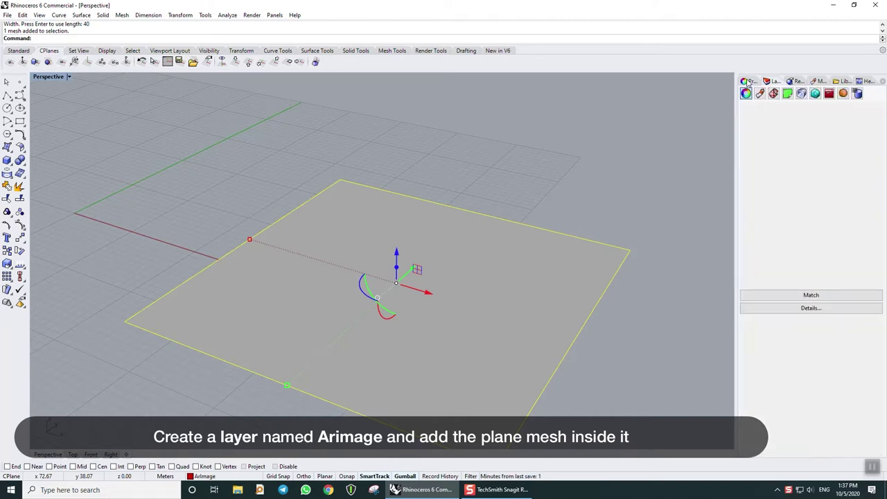
click(878, 141)
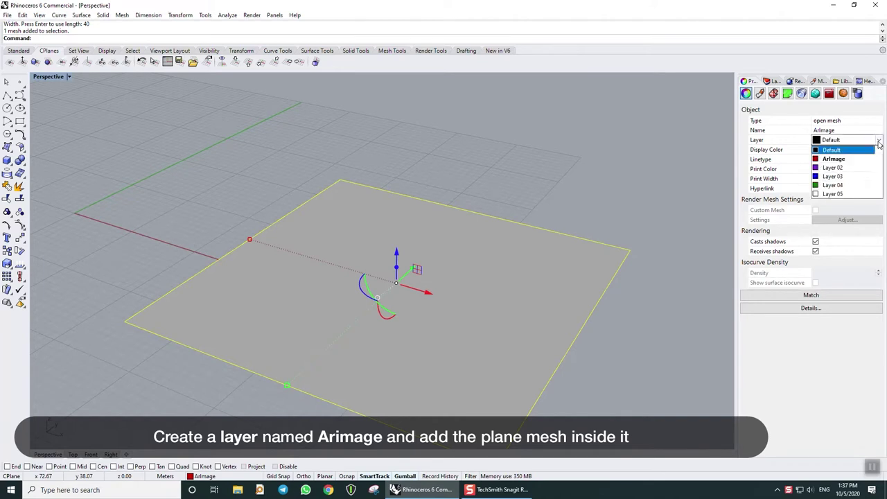
click(863, 159)
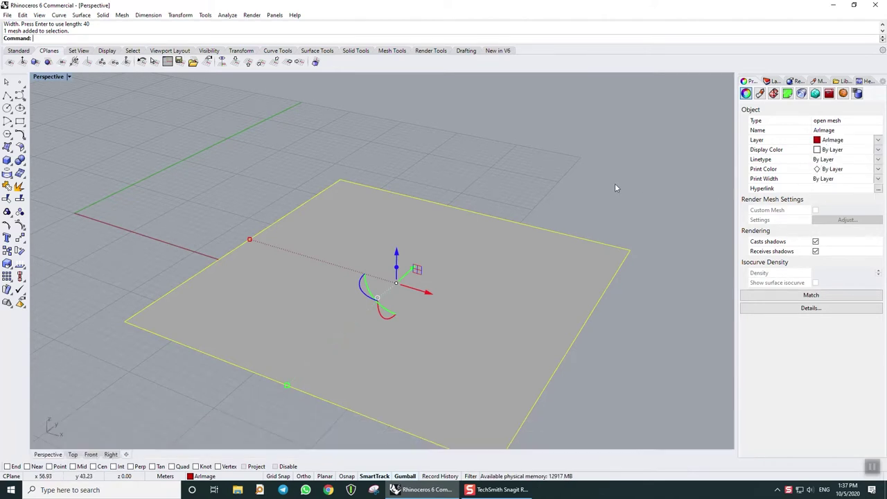
mouse_move(615, 183)
right_down()
mouse_move(613, 196)
mouse_move(610, 182)
right_up()
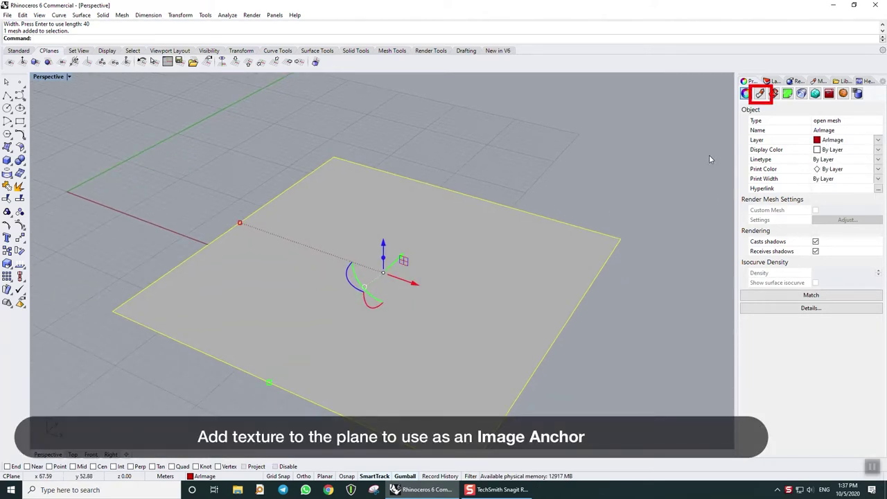
Give the plane a new Custom material using the V5_00 image as its Color texture
click(760, 94)
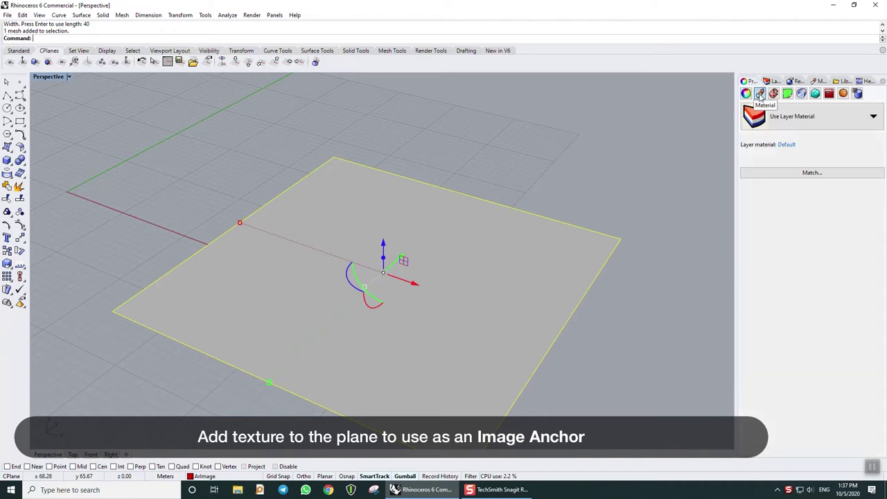
click(864, 117)
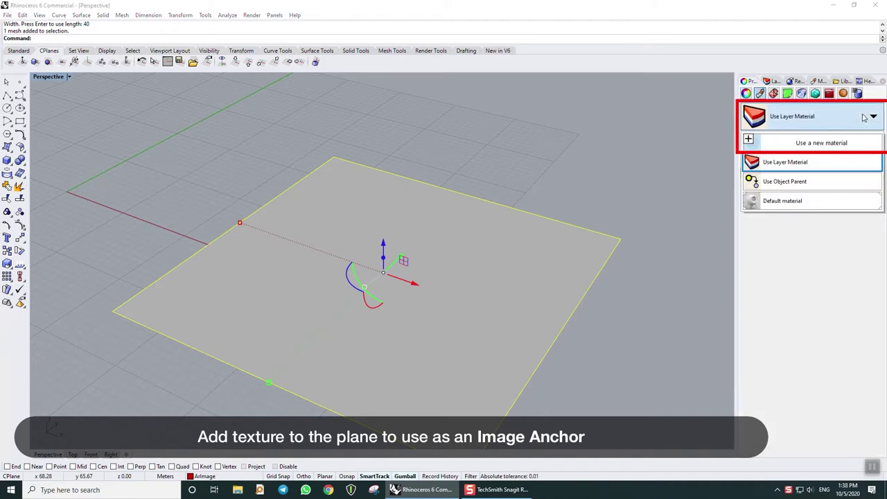
click(871, 143)
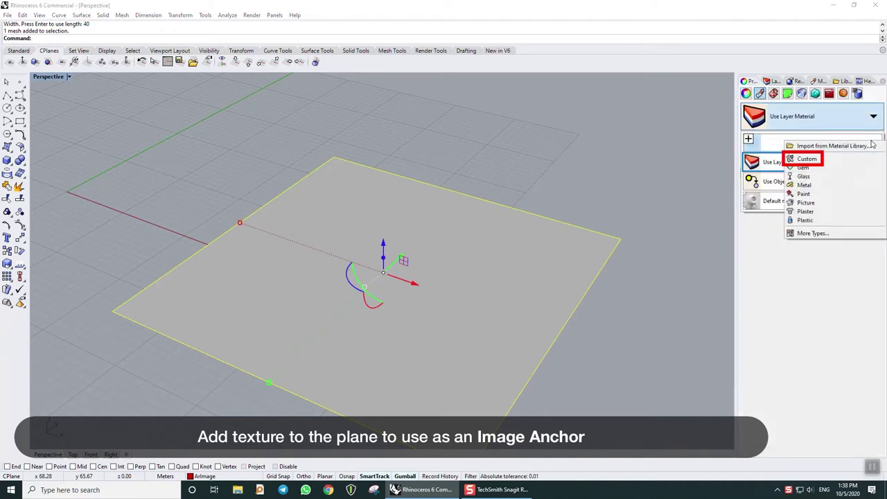
click(871, 160)
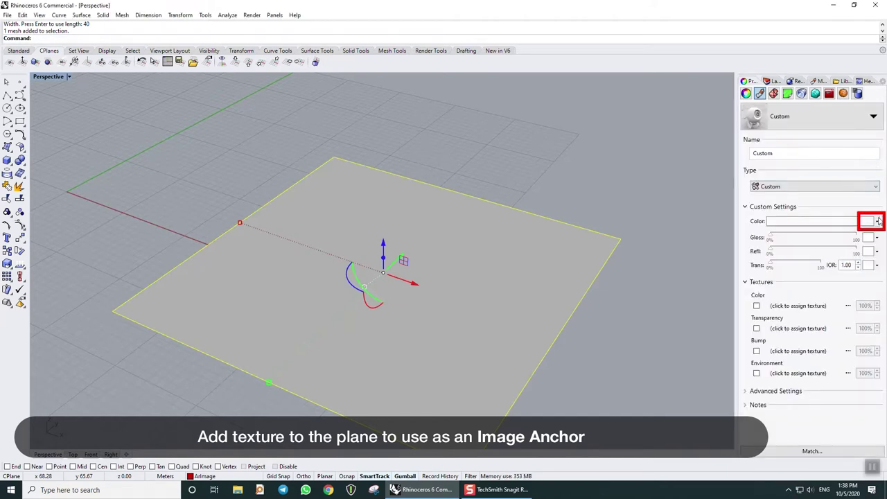
click(877, 222)
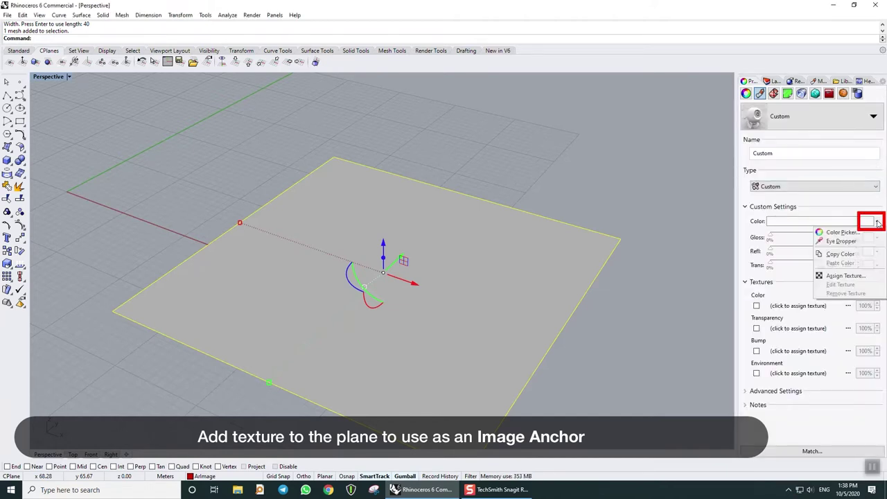
click(879, 277)
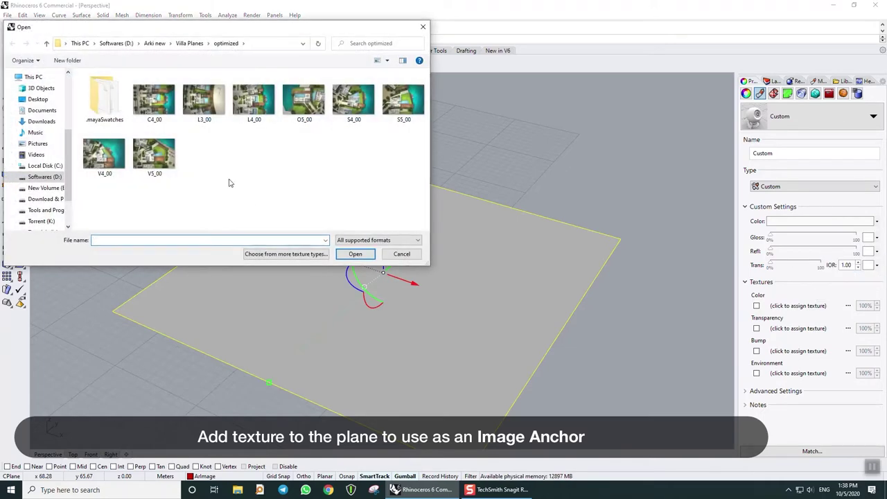
double_click(153, 157)
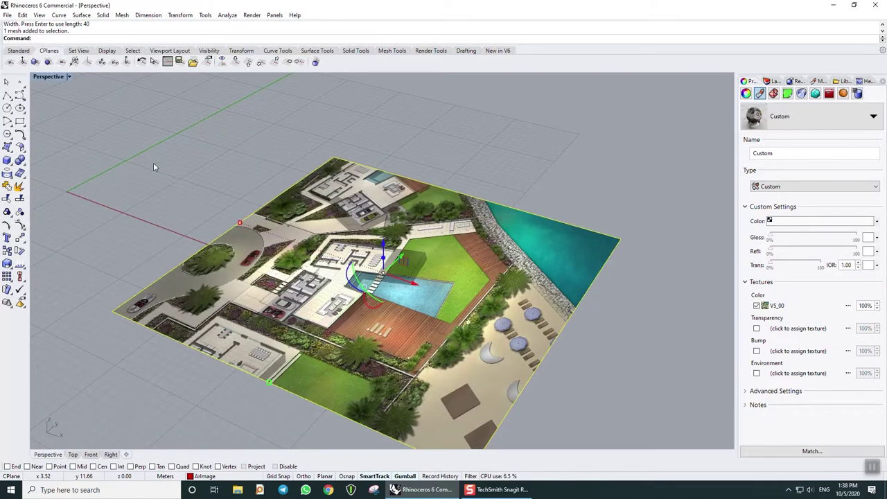
shift+right_drag(165, 198, 152, 202)
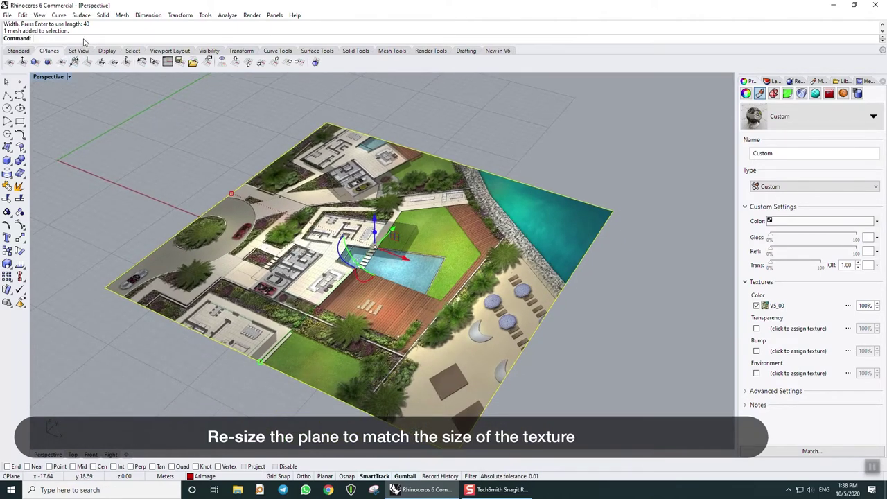
Show the plane's control points and stretch a corner 44 units lengthwise
key(F11)
click(58, 115)
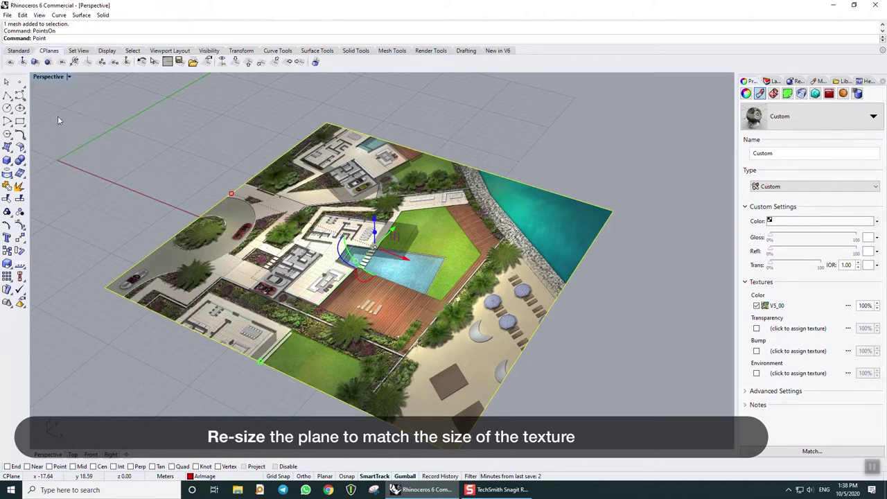
scroll(591, 246, down, 3)
drag(632, 216, 497, 383)
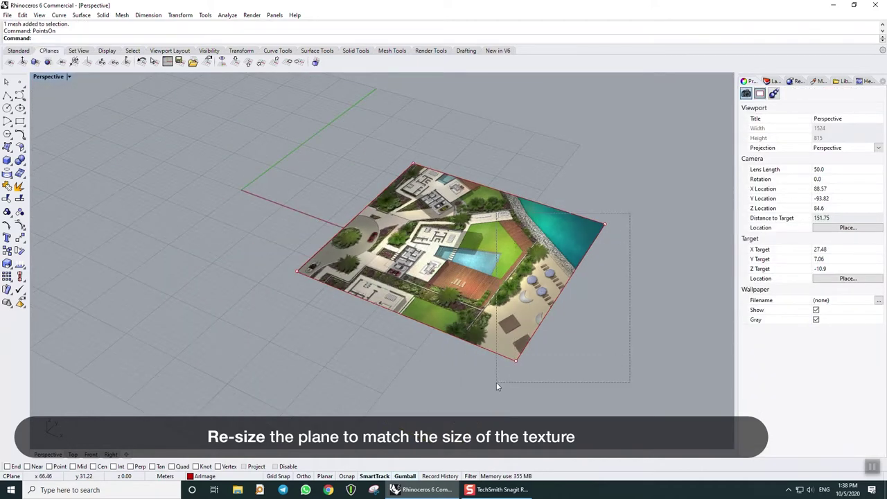
click(602, 299)
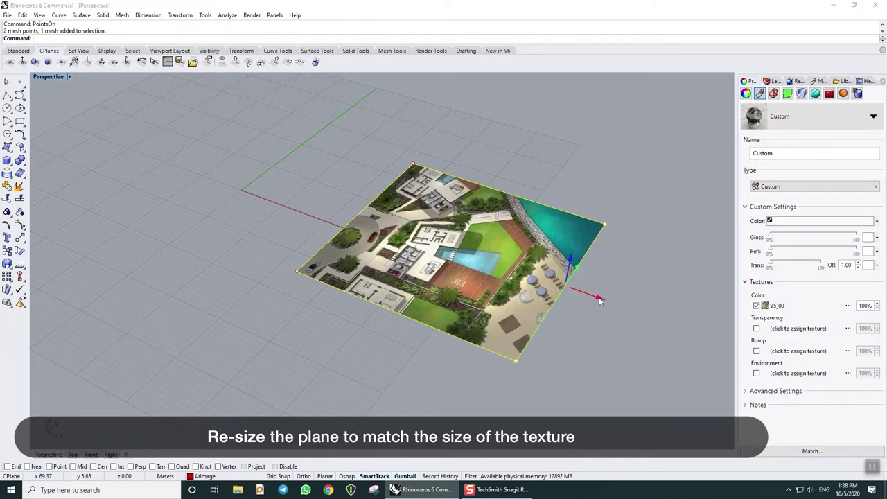
text(44)
key(Return)
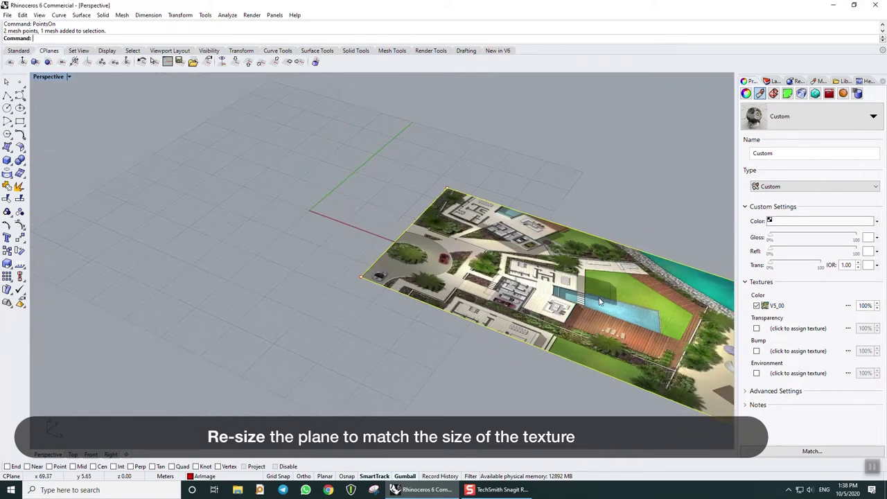
shift+right_drag(632, 301, 423, 262)
Select the far edge's two corner points and extend that edge to enlarge the plane
drag(575, 210, 504, 270)
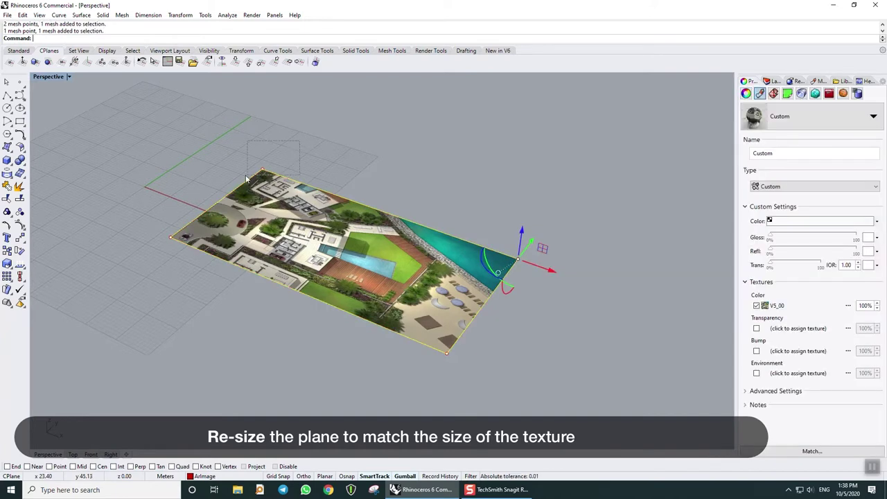
shift+drag(286, 146, 249, 175)
click(393, 202)
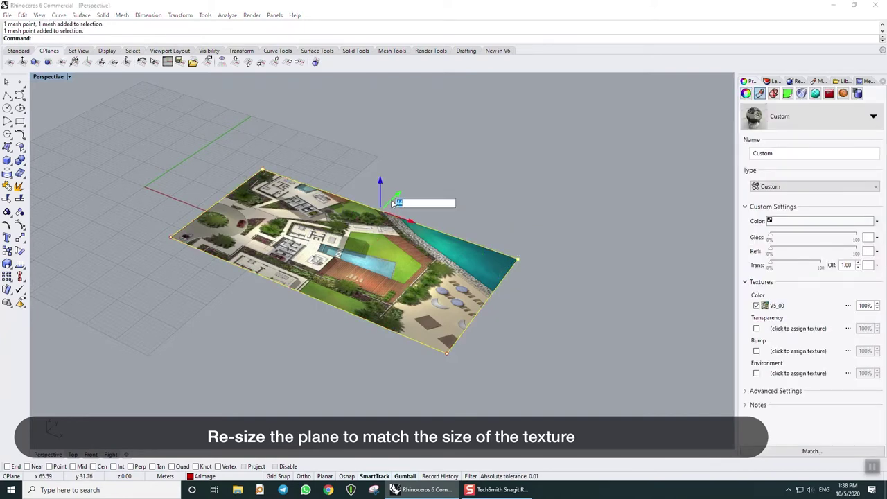
key(Return)
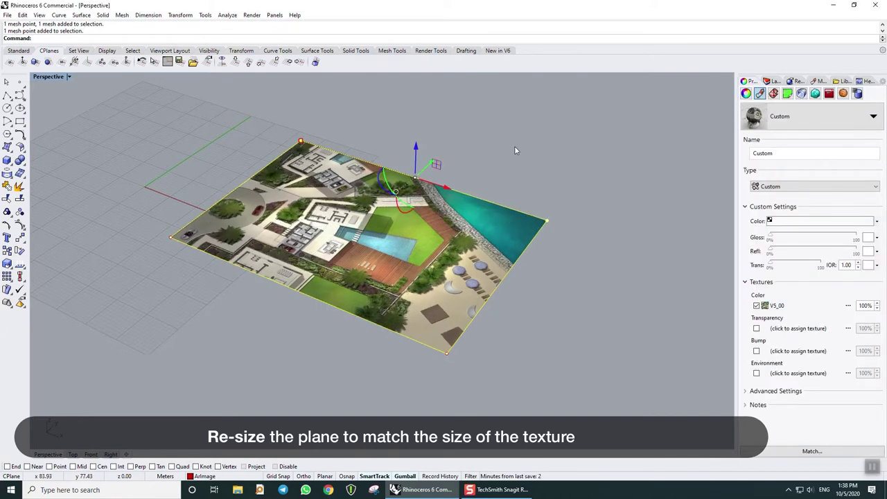
click(513, 155)
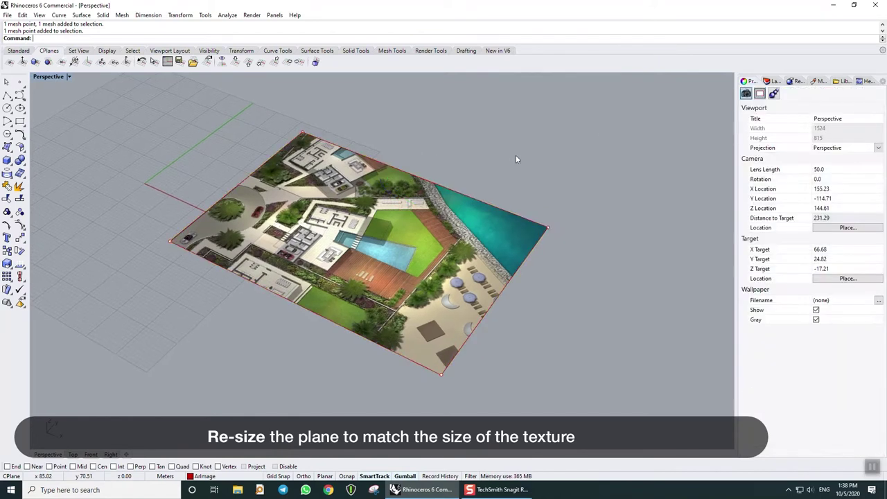
Turn off the plane's mesh points with POff and deselect it
click(378, 291)
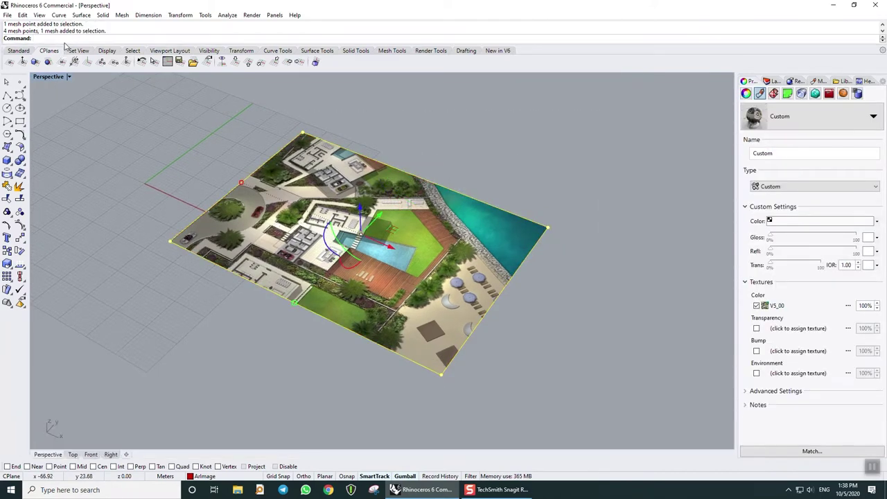
text(P)
text(Off)
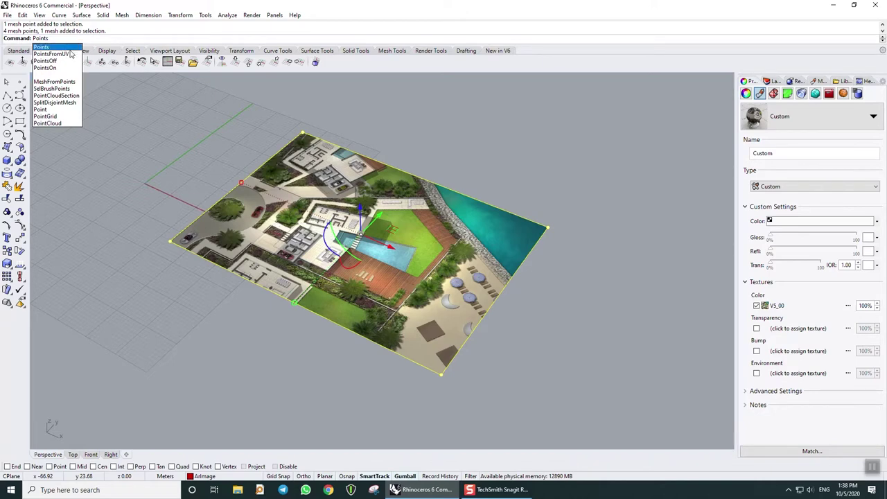
key(Return)
click(128, 154)
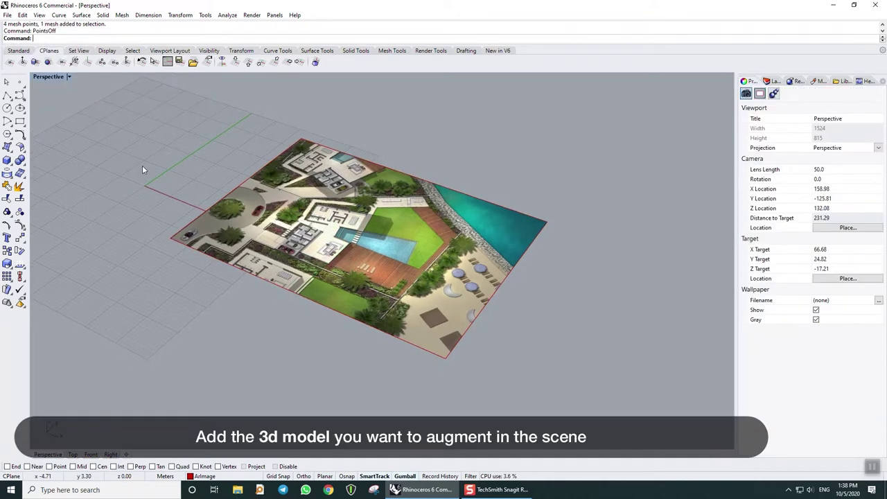
Import 01rhino.FBX from the villa folder with the default FBX import options
click(7, 14)
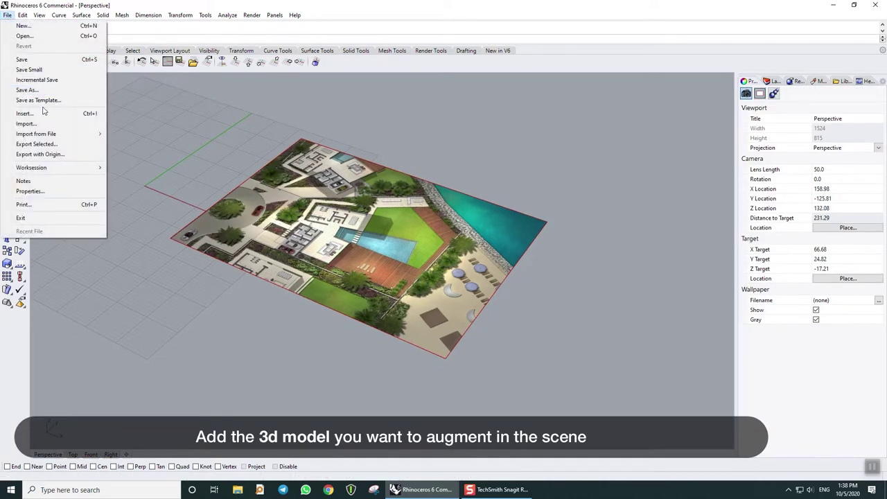
click(39, 124)
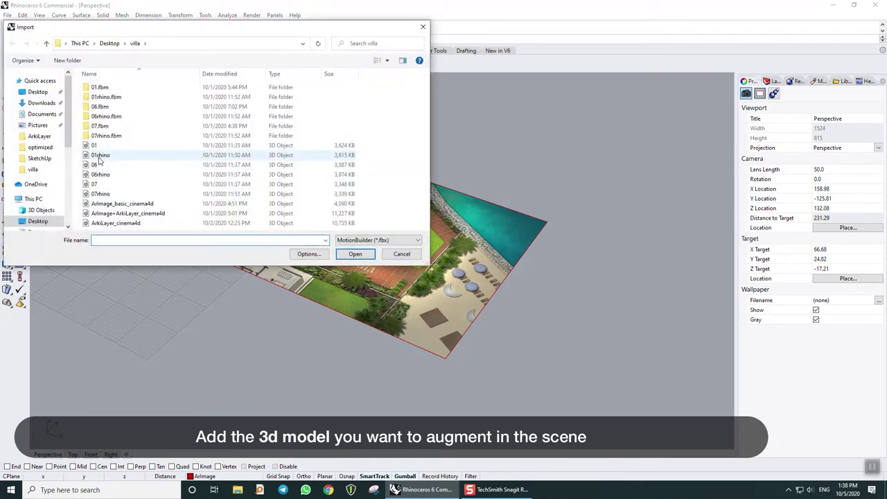
double_click(98, 157)
click(399, 259)
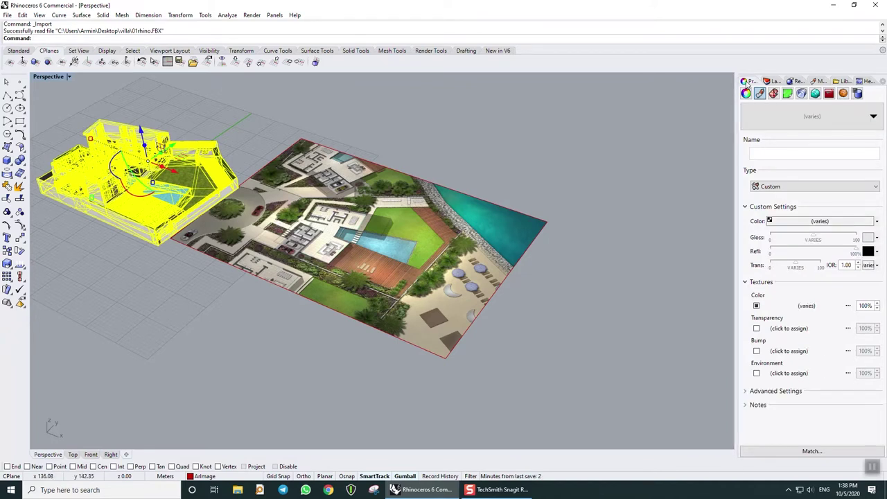
click(746, 92)
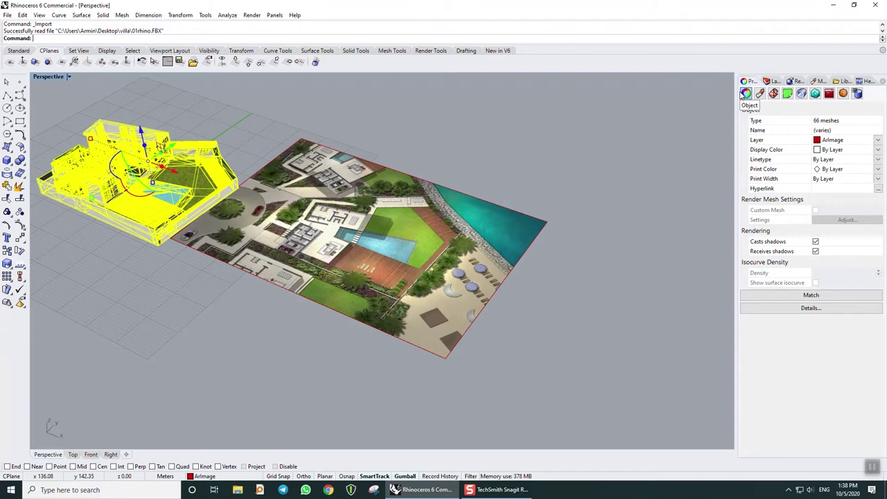
Rename Layer 02 to ArkiLayer01 in the Layers panel
click(766, 82)
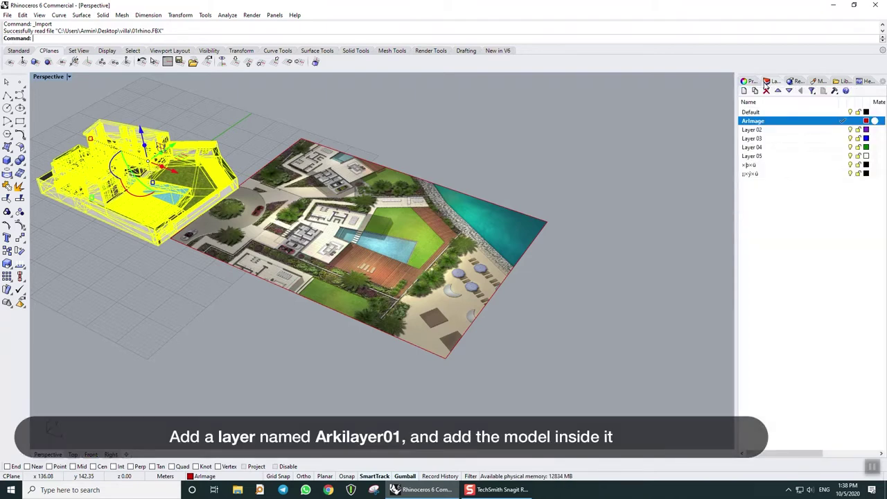
click(760, 131)
click(759, 130)
text(Arki)
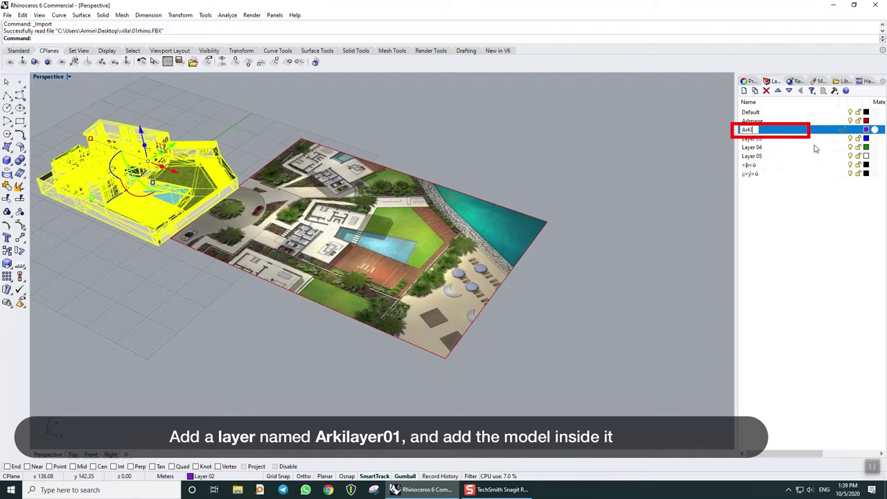
text(laye)
key(BackSpace)
key(BackSpace)
key(BackSpace)
text(r0)
key(Return)
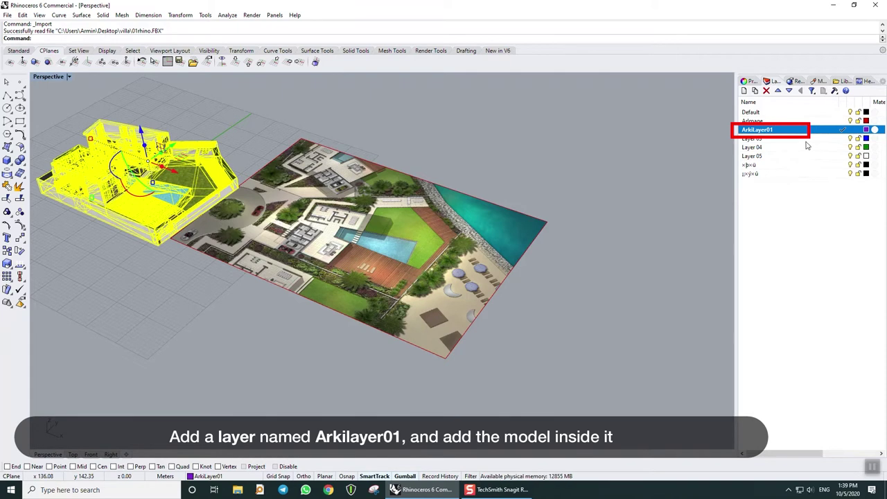
Move the 66-mesh villa model onto ArkiLayer01 via Properties
click(749, 82)
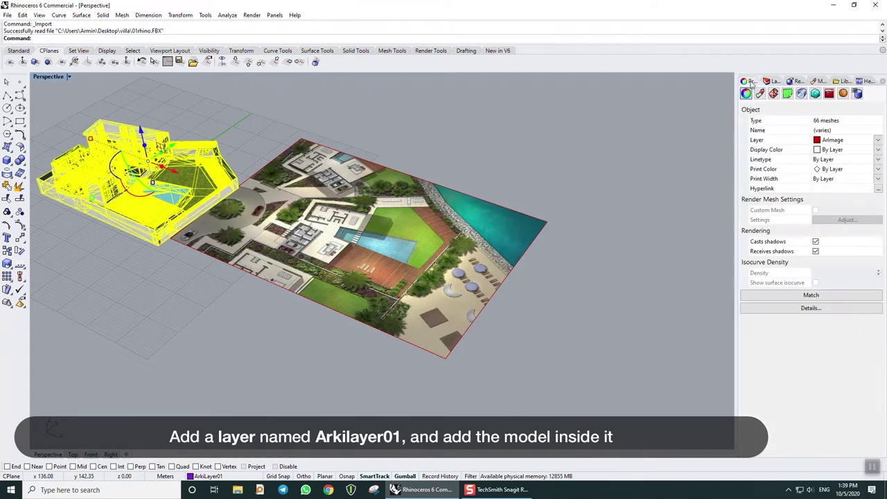
click(879, 141)
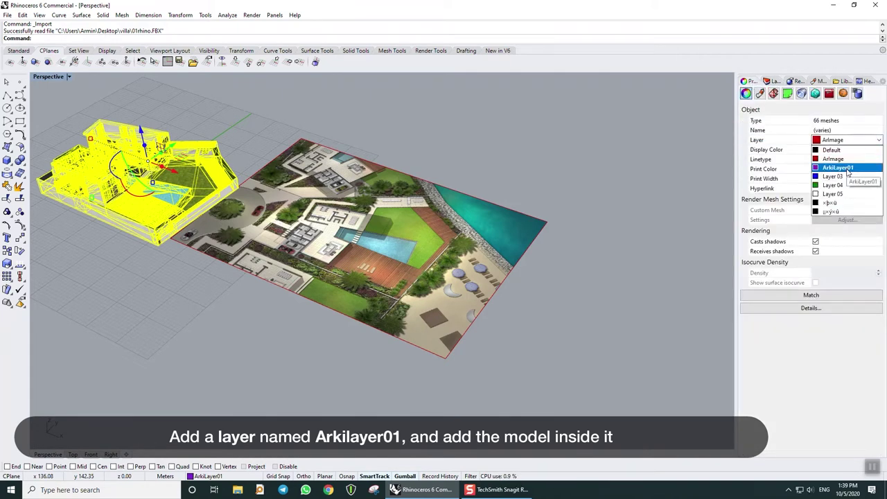
click(847, 169)
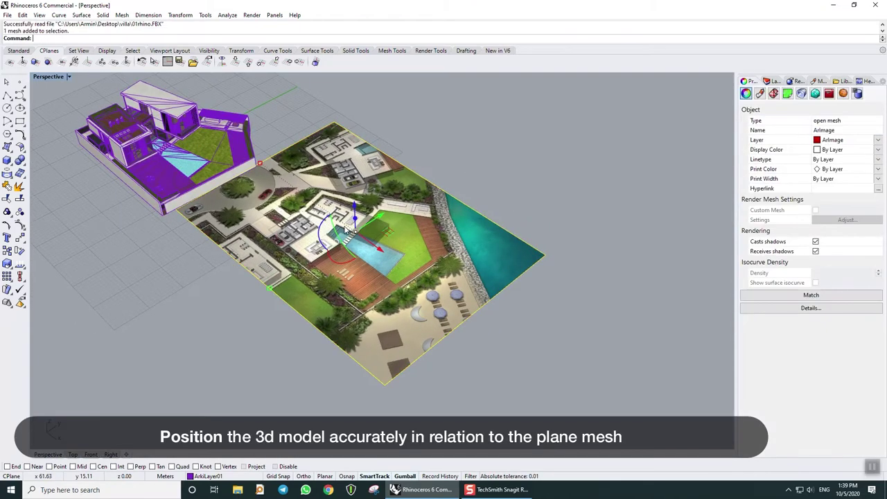
Drag the site plane under the villa so the building matches its image footprint
drag(380, 219, 331, 258)
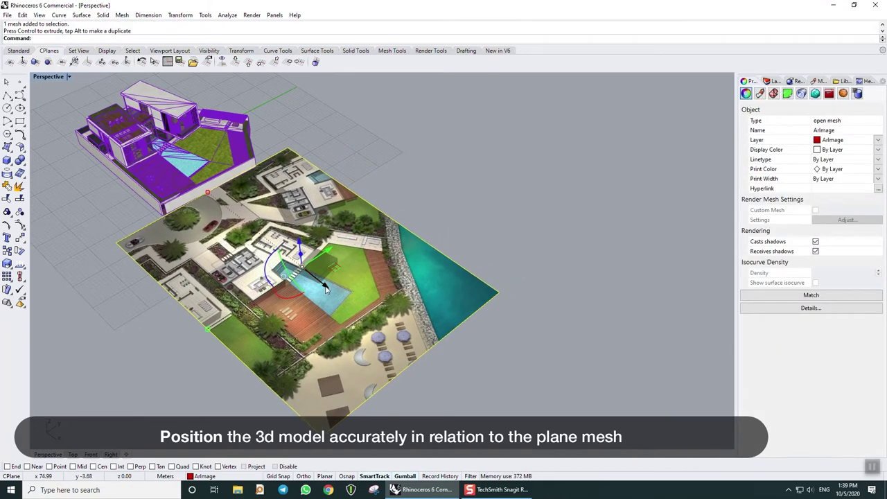
drag(326, 288, 173, 209)
click(172, 211)
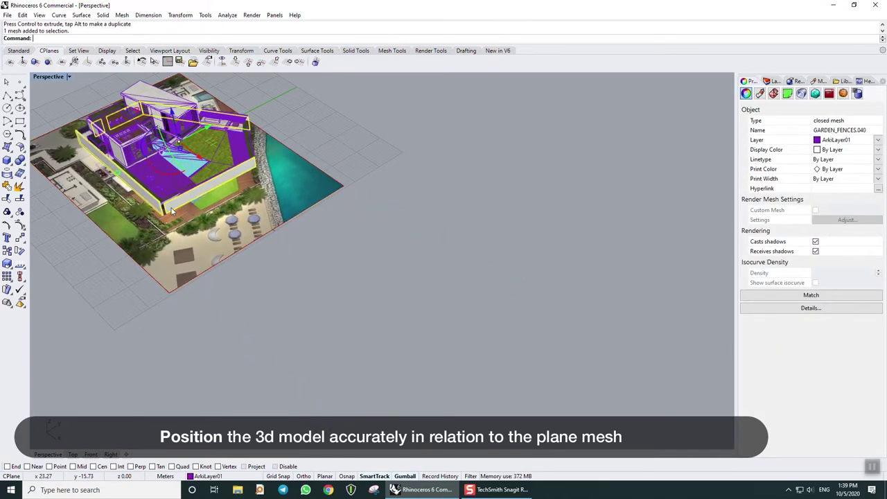
click(206, 246)
scroll(248, 153, up, 3)
scroll(247, 153, up, 2)
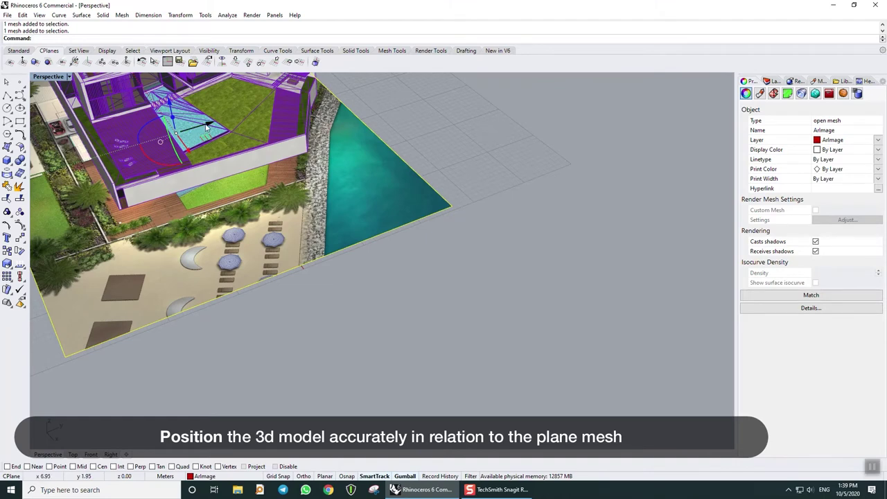
mouse_move(206, 127)
mouse_down()
mouse_move(233, 129)
mouse_move(206, 140)
mouse_up()
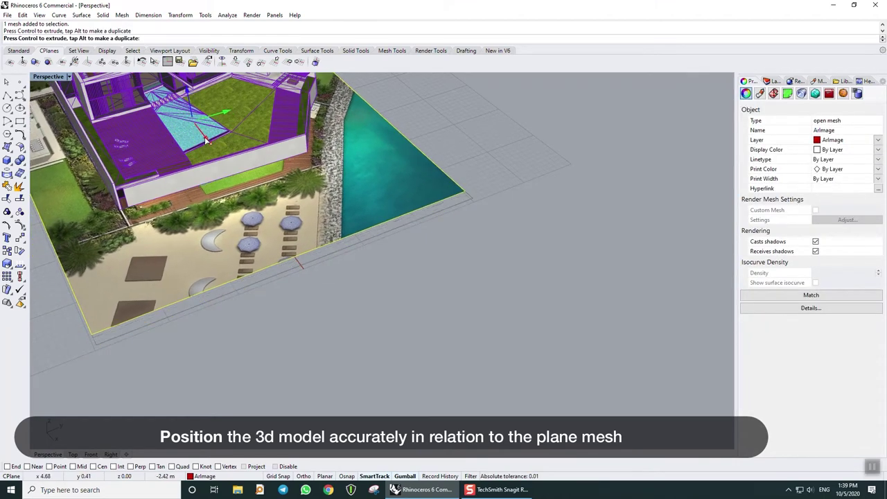
mouse_move(206, 141)
right_down()
mouse_move(445, 167)
mouse_move(511, 230)
mouse_move(569, 241)
right_up()
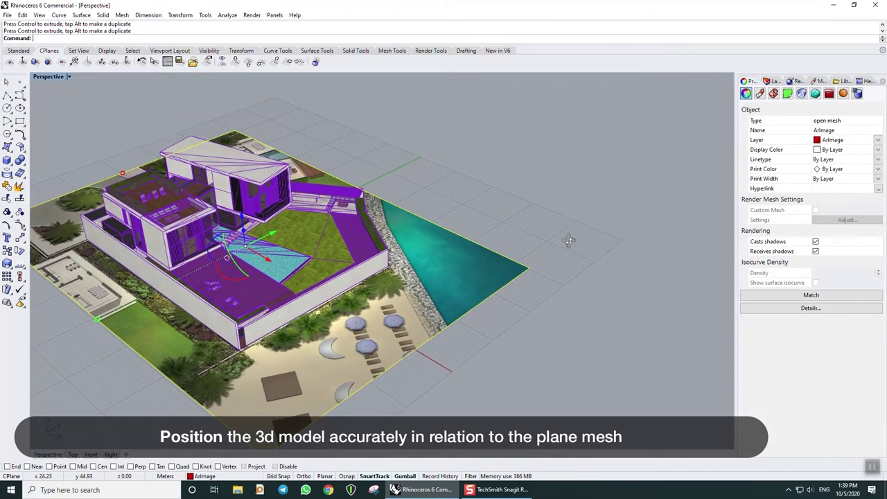
Nudge the site plane slightly and orbit the view to check the alignment
drag(266, 258, 267, 261)
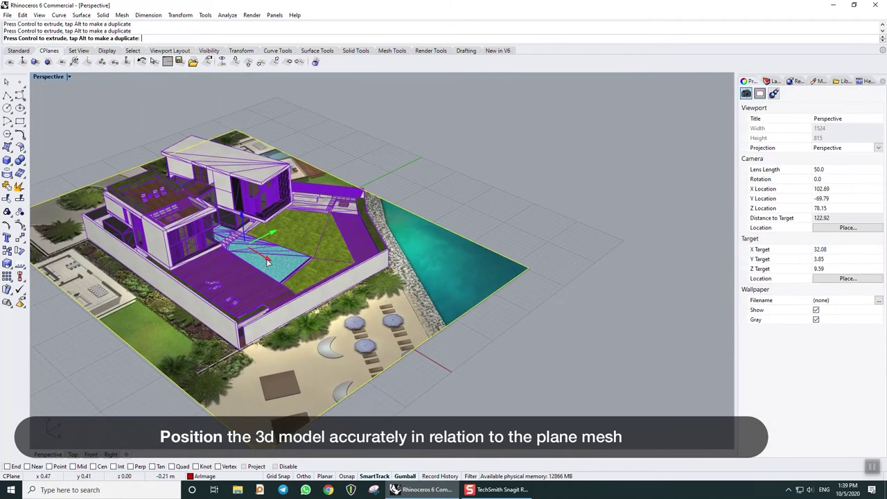
scroll(540, 150, down, 1)
scroll(540, 151, down, 1)
scroll(544, 151, down, 1)
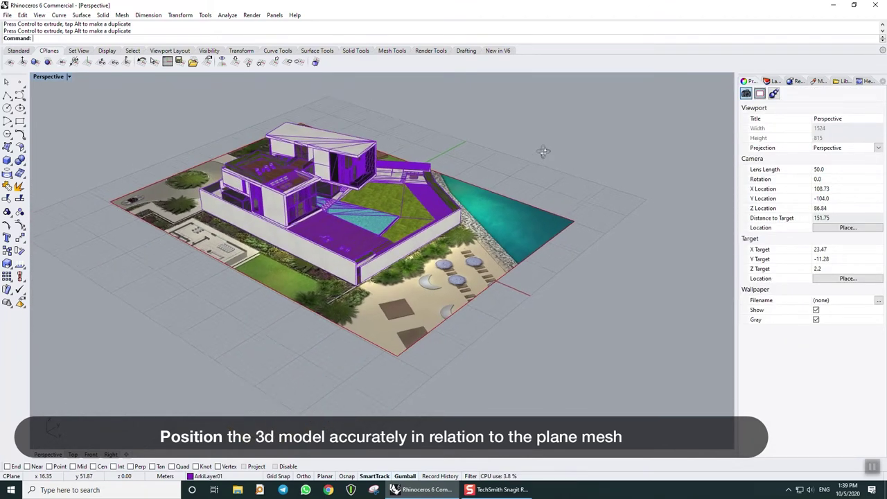
right_drag(544, 151, 546, 148)
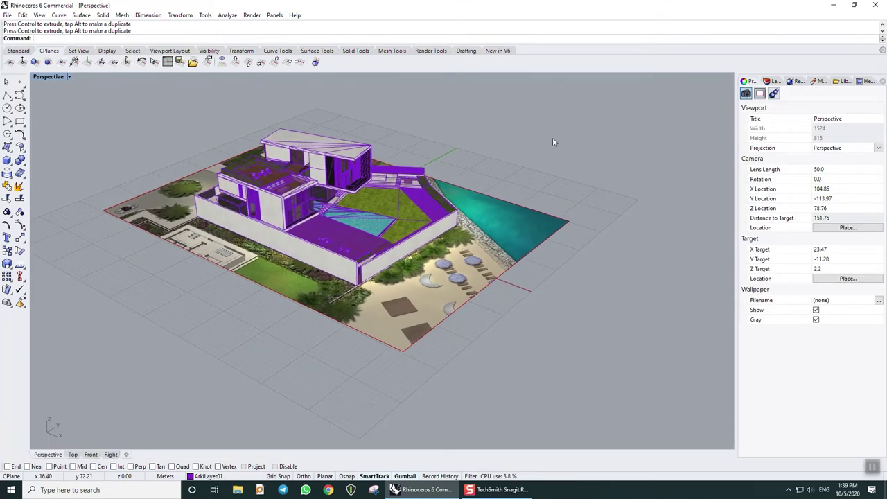
Import the 06rhino villa model file with default FBX options
click(9, 16)
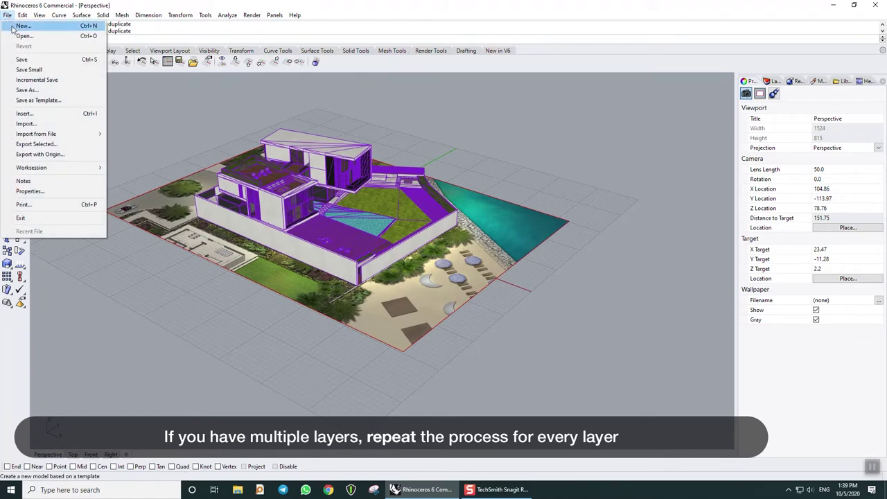
click(26, 124)
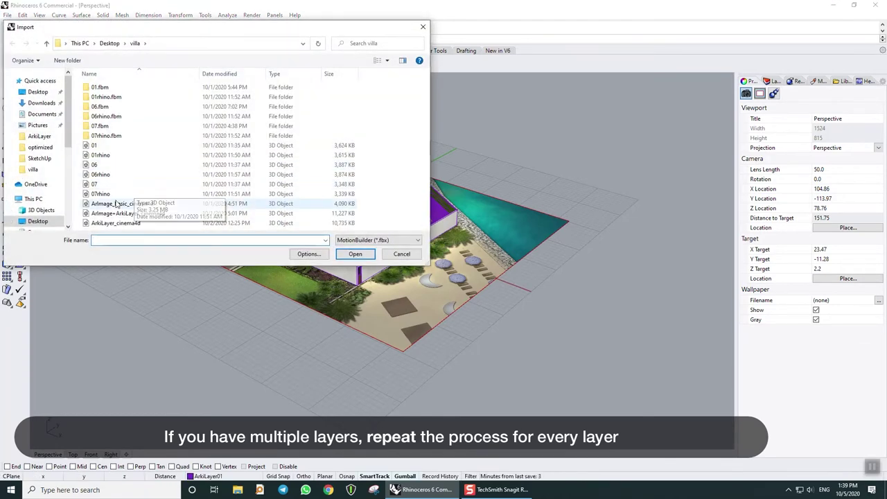
double_click(101, 174)
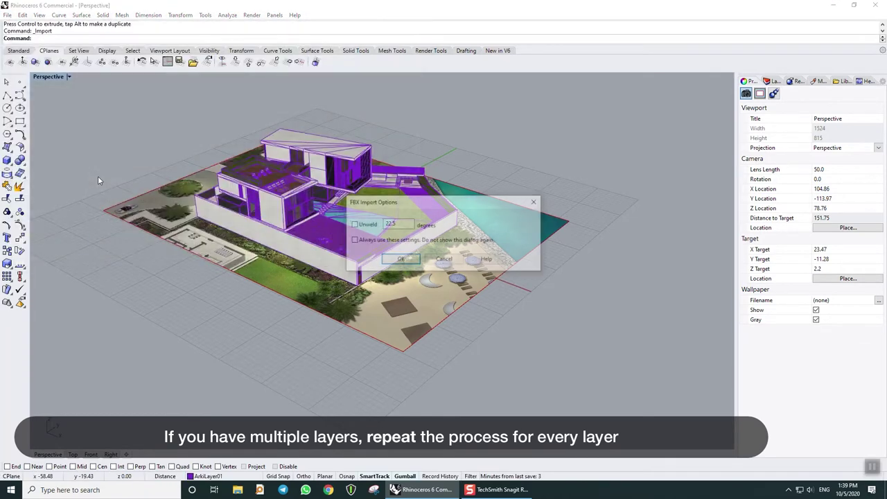
click(400, 260)
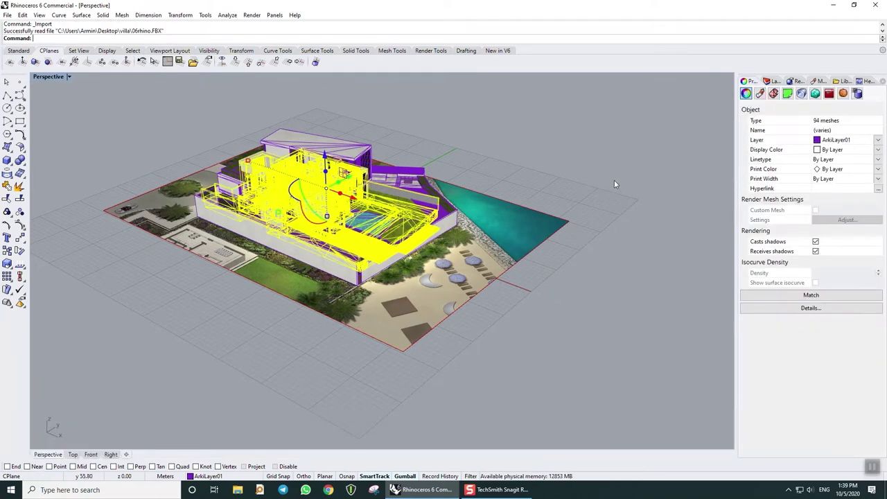
Rename Layer 03 to ArkiLayer02 in the Layers panel
click(772, 82)
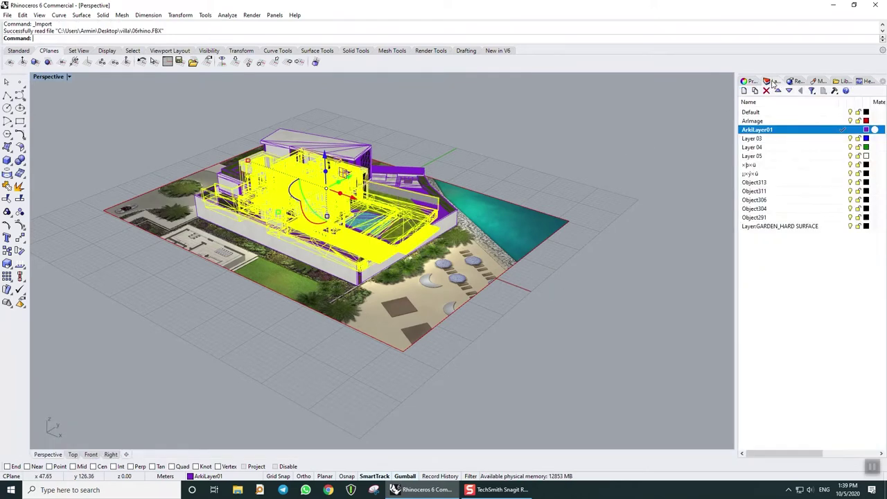
click(754, 139)
click(763, 140)
text(A)
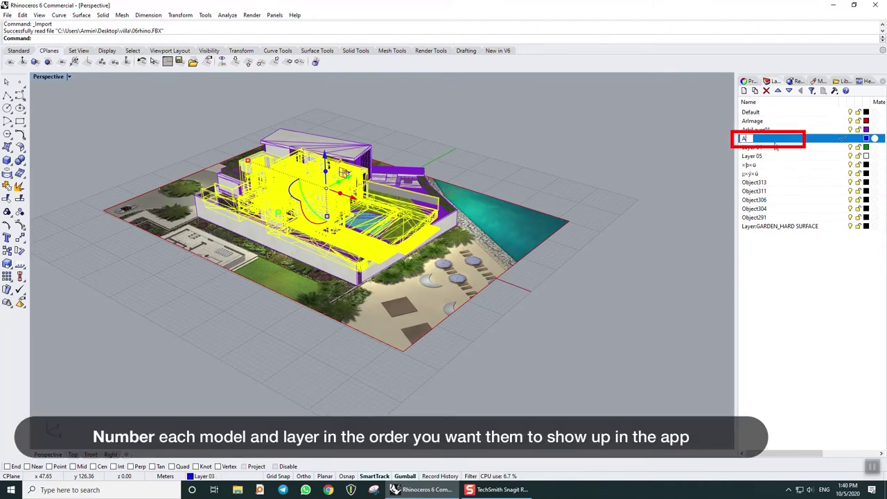
text(rkiLayer0)
text(2)
key(Return)
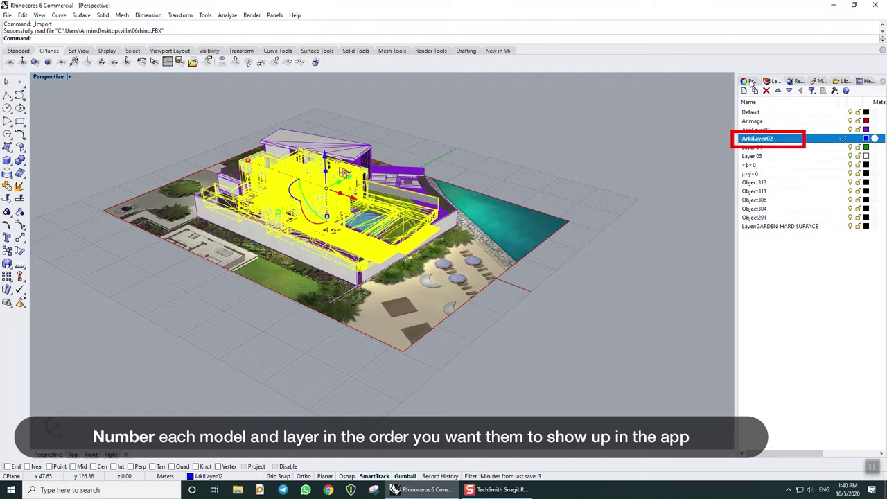
Assign the 94 villa meshes to ArkiLayer02, then deselect them
click(751, 82)
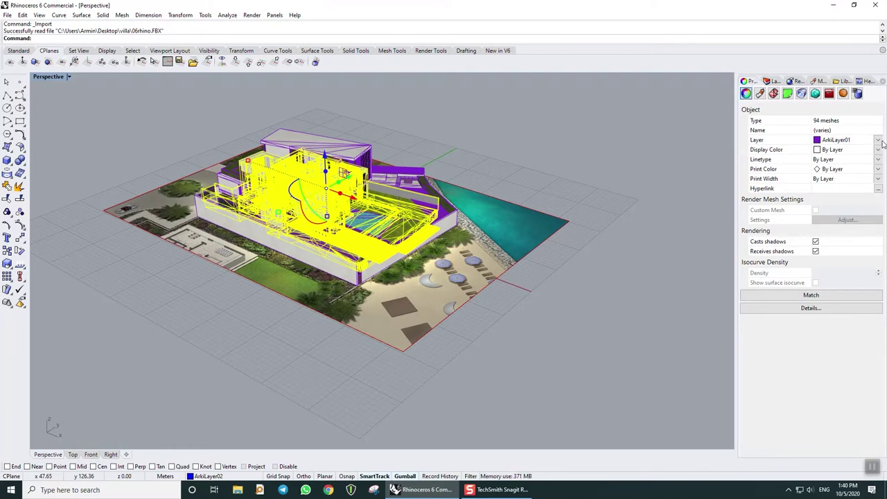
click(878, 140)
click(812, 177)
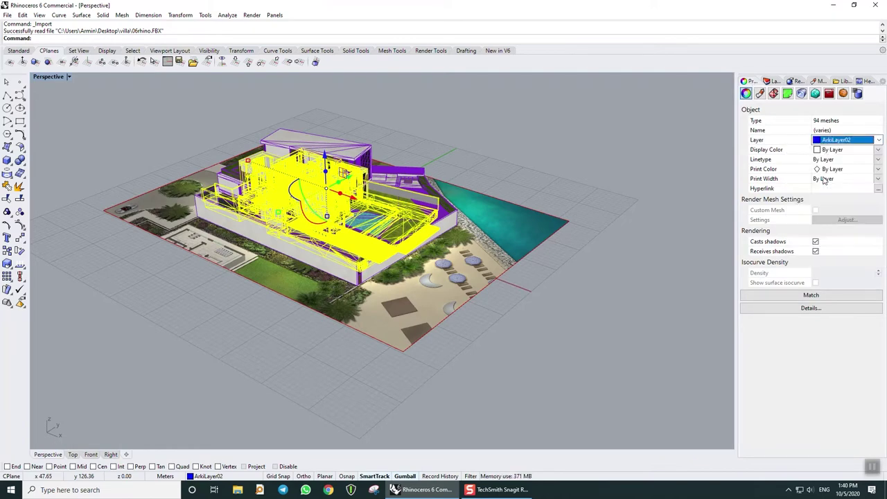
right_drag(595, 185, 567, 184)
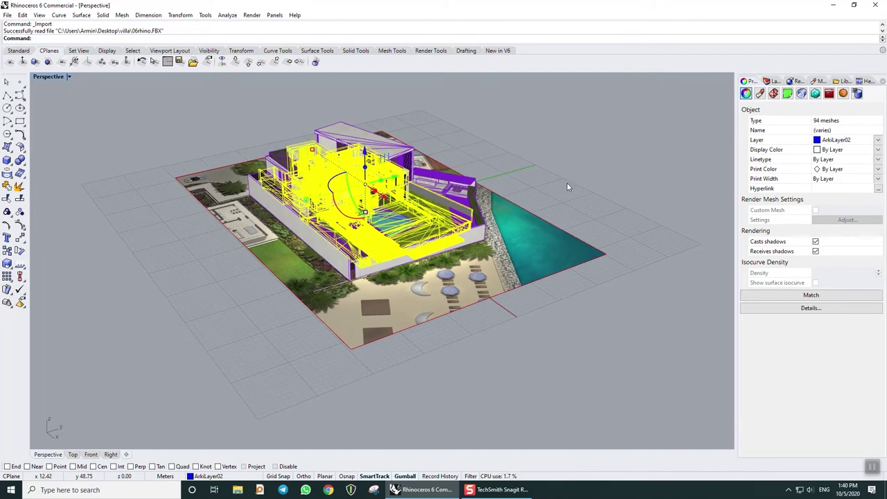
key(Escape)
Import the 07rhino villa model file with default FBX options
click(7, 15)
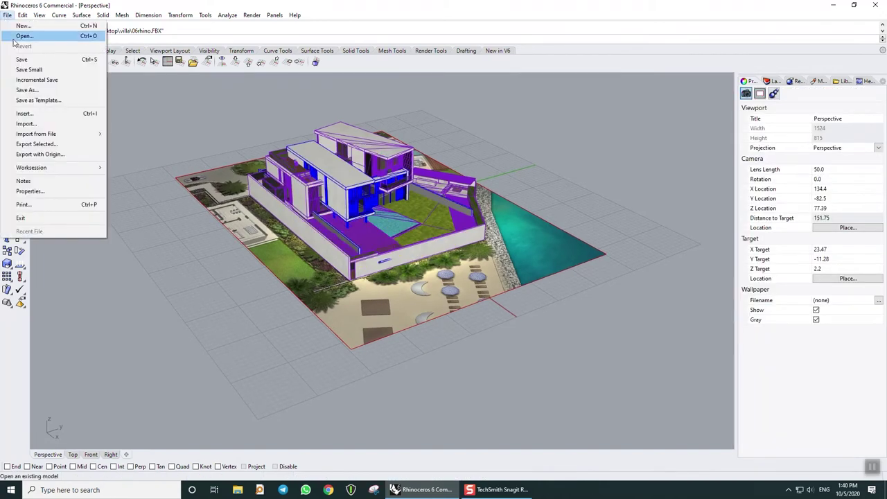
click(32, 123)
click(101, 174)
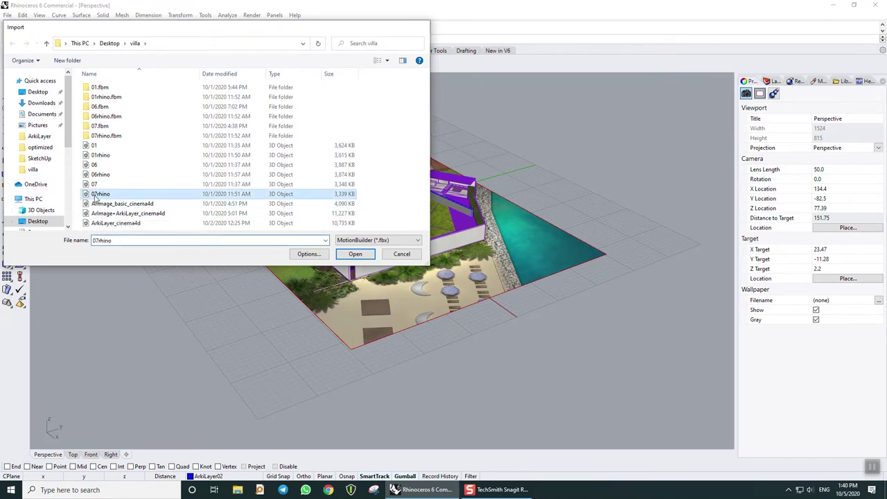
click(355, 254)
click(396, 260)
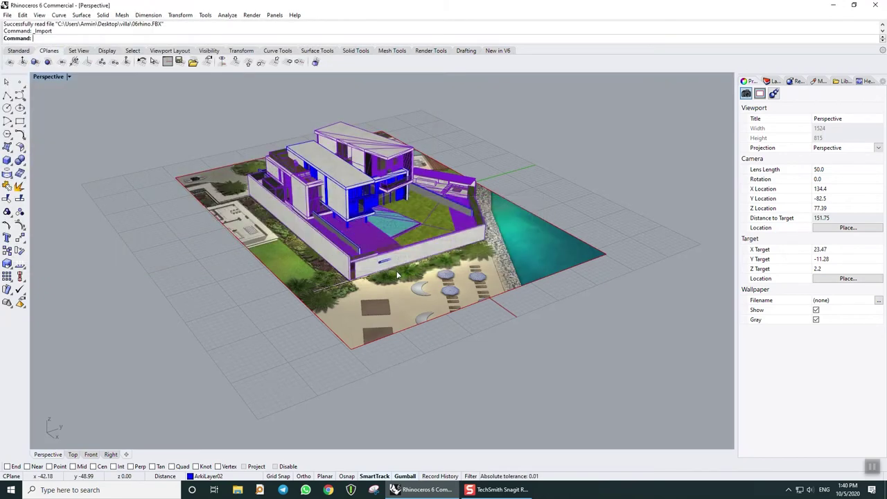
Rename Layer 04 to ArkiLayer03 in the Layers panel
click(772, 81)
click(756, 147)
click(756, 148)
text(Ar)
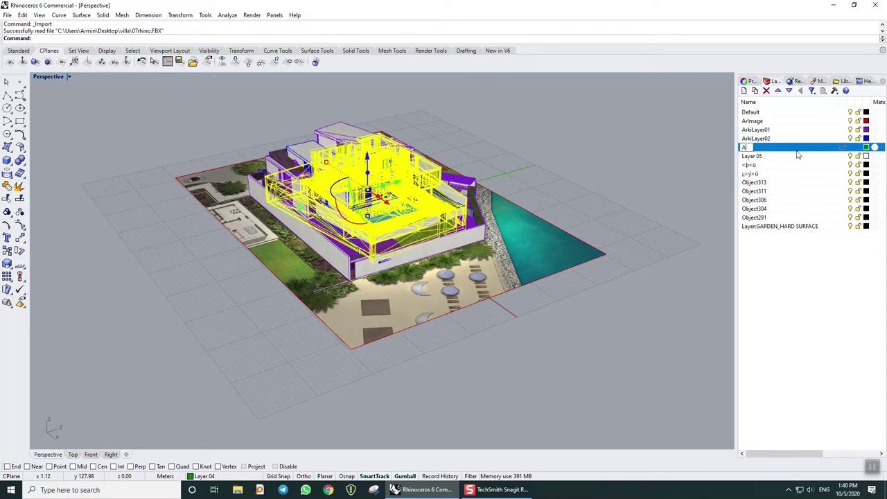
text(kiLayer03)
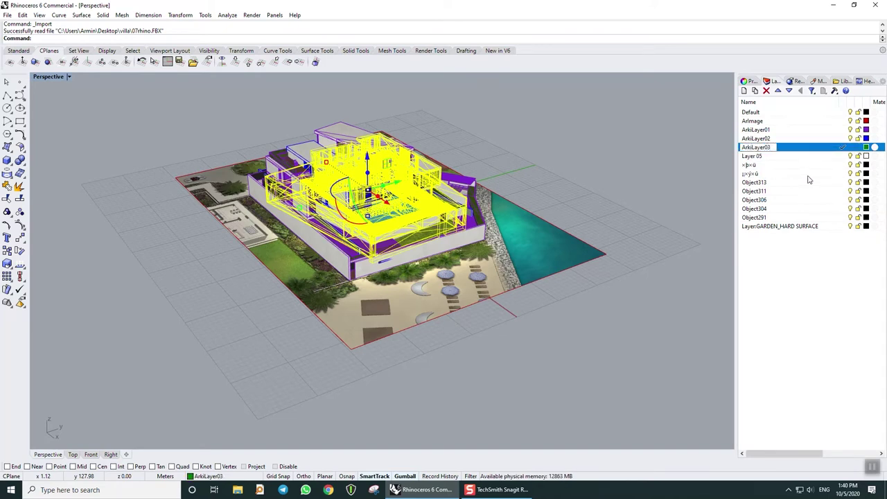
key(Return)
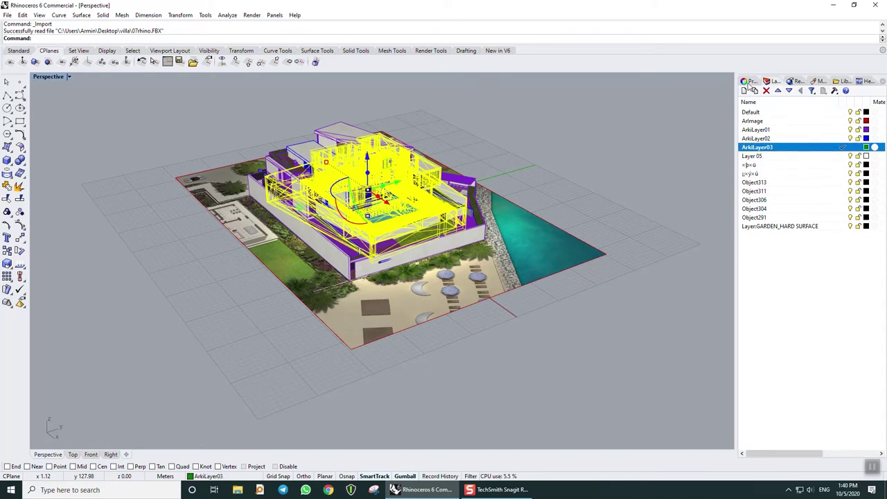
Assign the 69 new villa meshes to ArkiLayer03, then deselect them
click(749, 81)
click(878, 141)
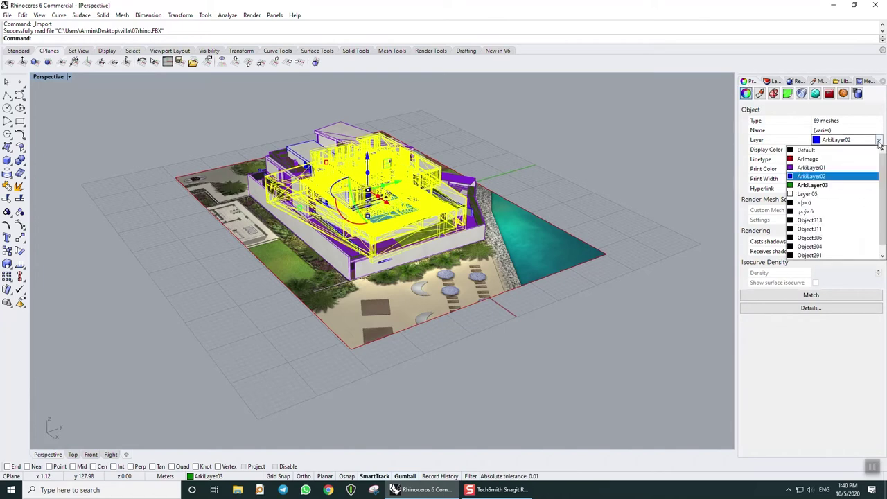
click(846, 186)
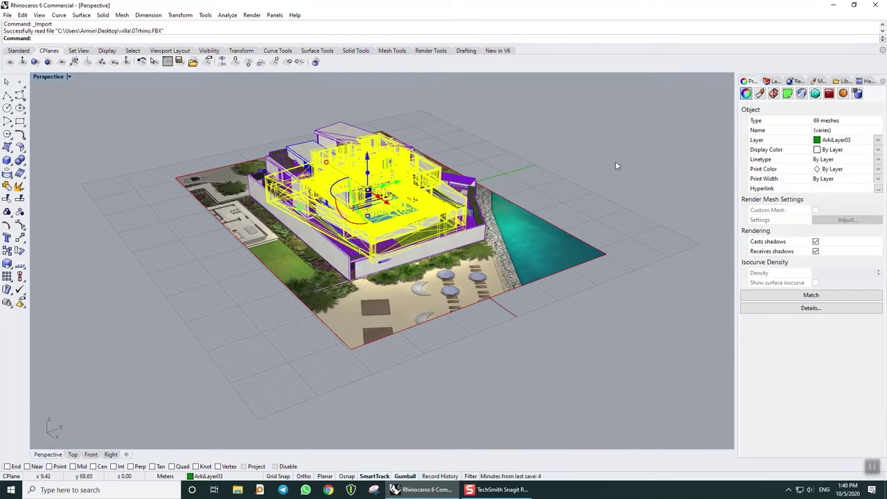
click(615, 161)
right_drag(615, 161, 532, 169)
scroll(534, 166, up, 2)
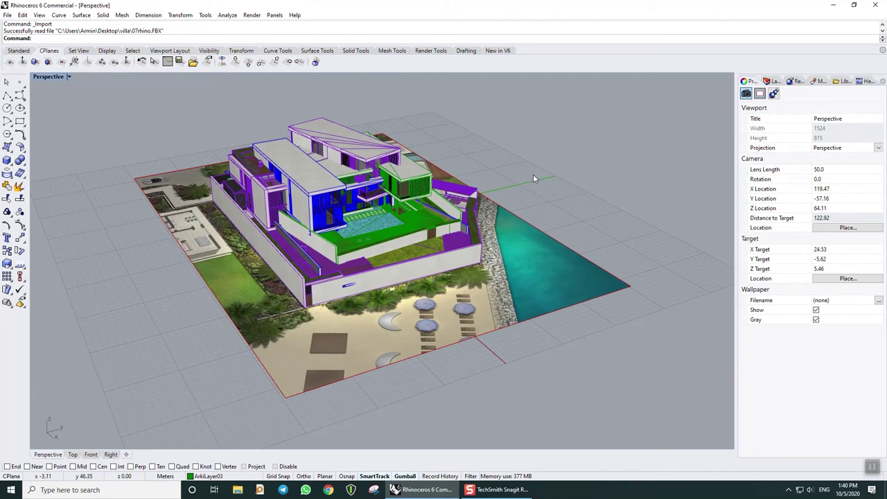
Check the ArkiLayer01, ArkiLayer02, ArkiLayer03 and ArImage layers
click(771, 81)
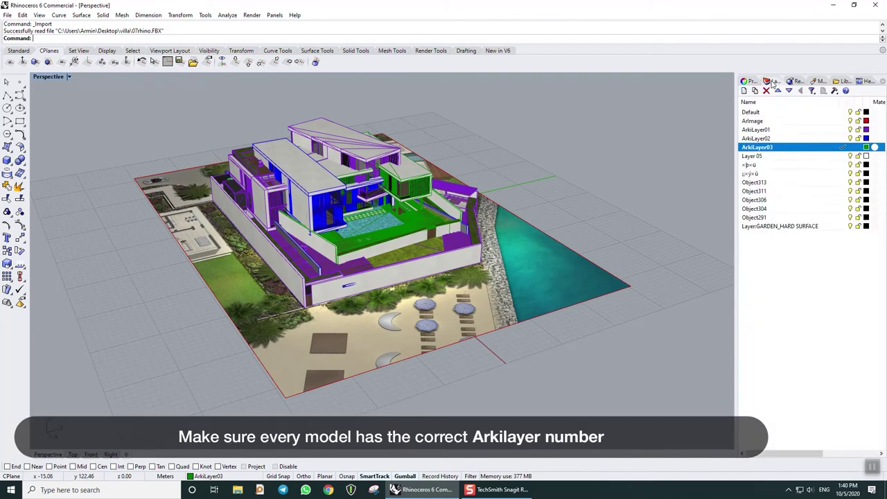
click(804, 133)
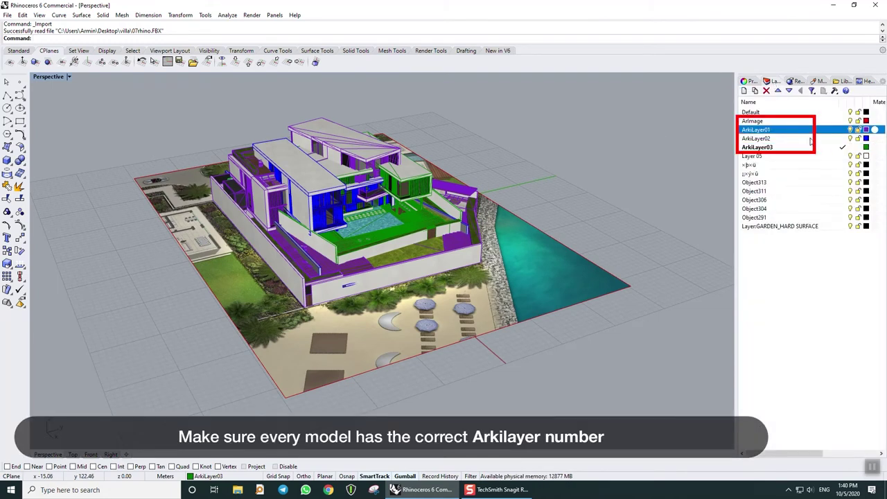
click(810, 139)
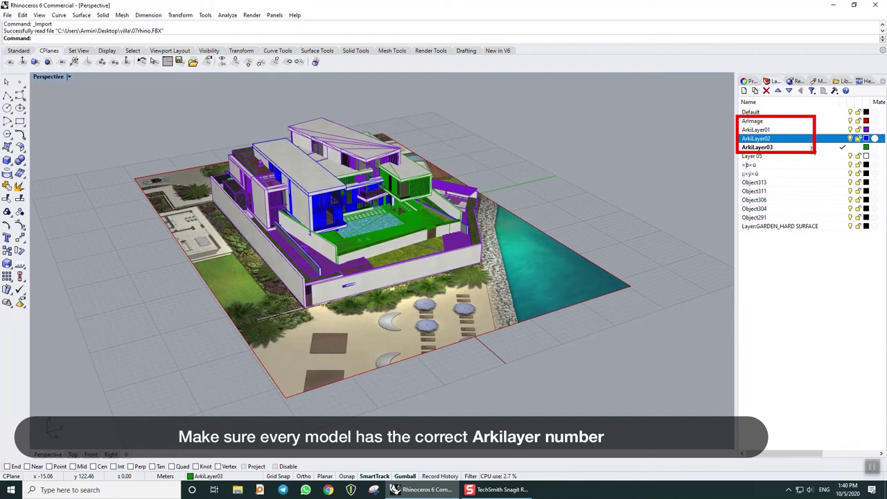
click(812, 148)
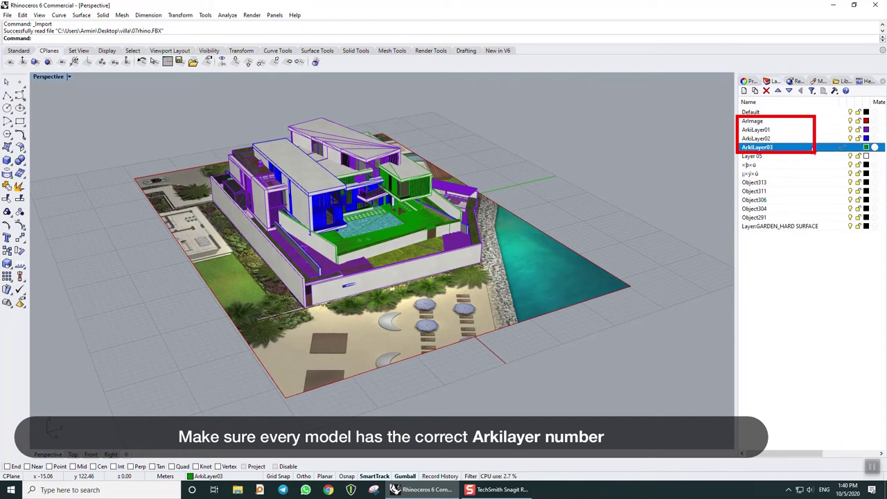
click(815, 122)
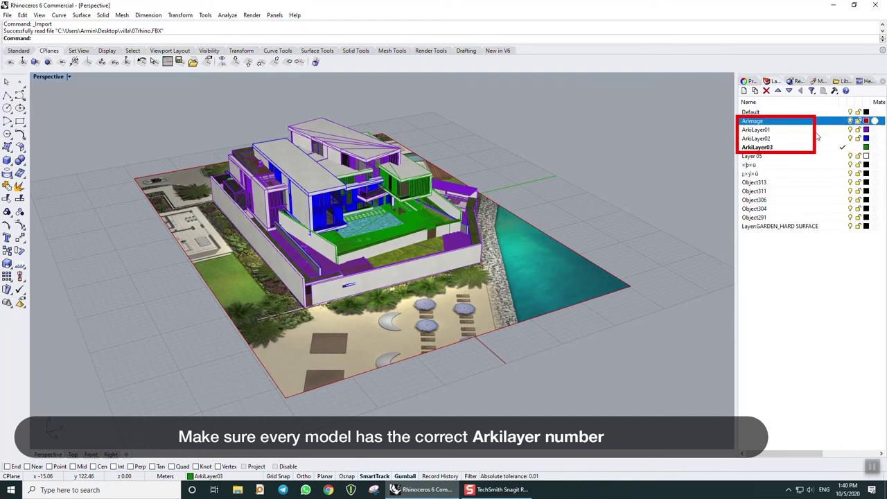
Zoom out and window-select the site plane and all three villas, 230 meshes
right_drag(561, 184, 553, 191)
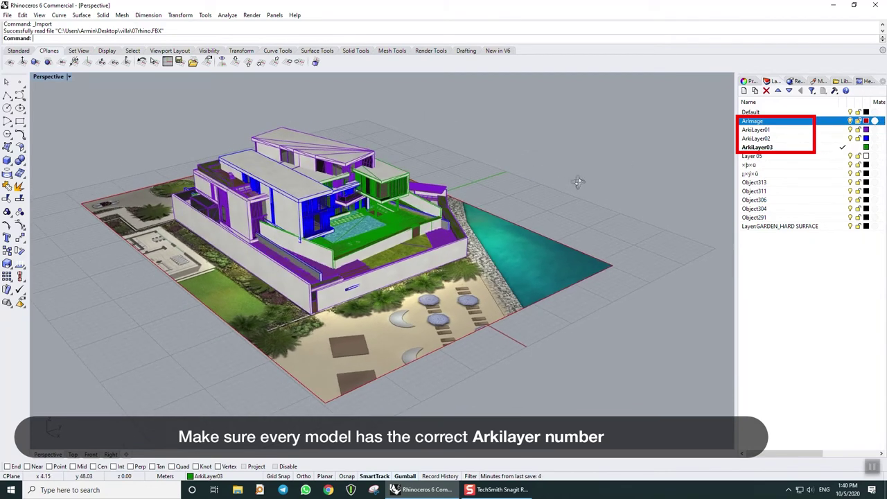
scroll(554, 190, down, 2)
drag(636, 122, 127, 372)
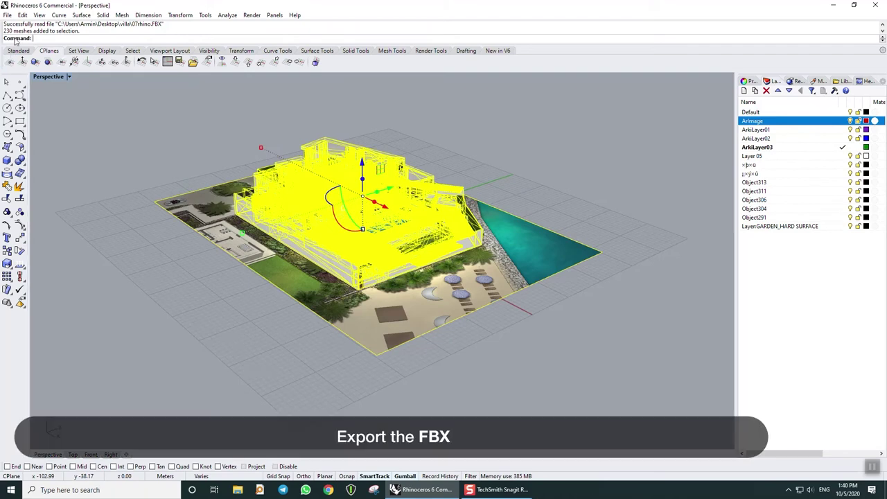
Export the 230 selected meshes as ArImage+ArkiLayer_Rhino.fbx to Desktop\Rhino, accepting default FBX options
click(8, 15)
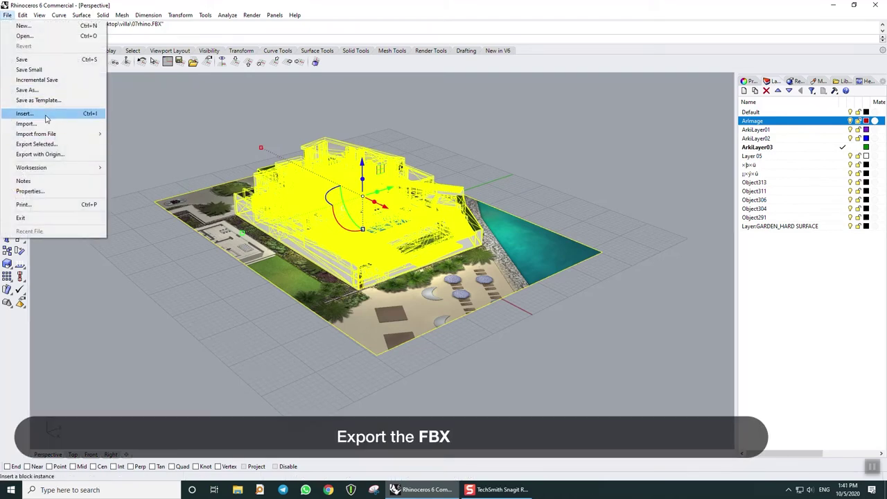
click(58, 145)
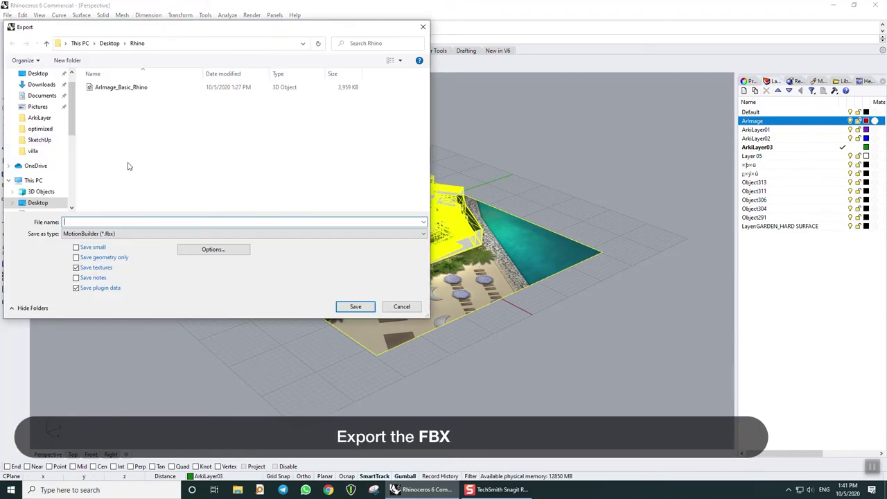
text(Ar)
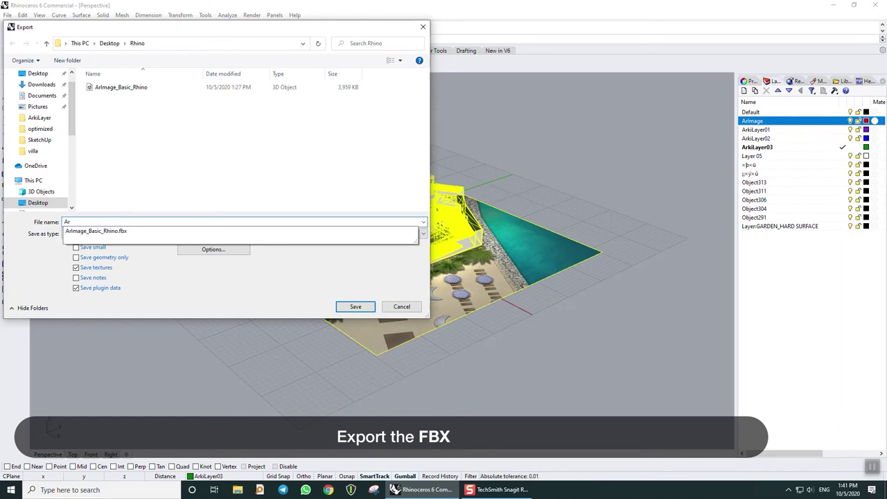
text(Image+ArkiLa)
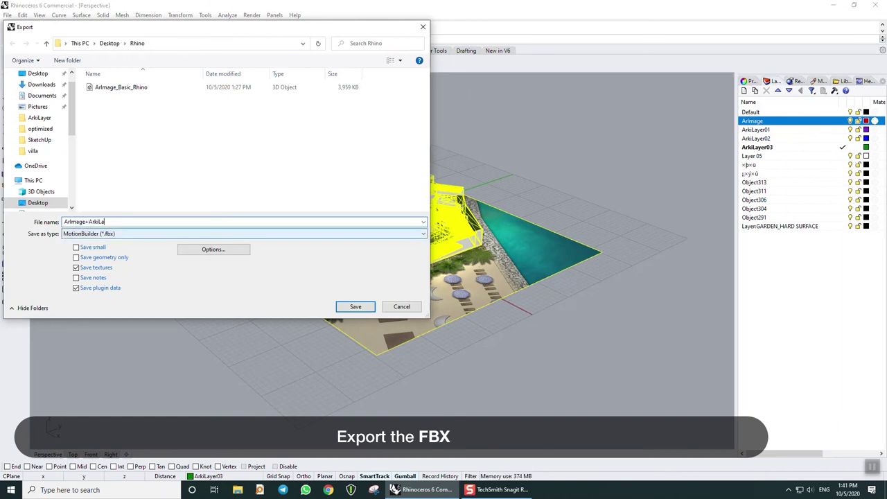
text(yer_Rhino)
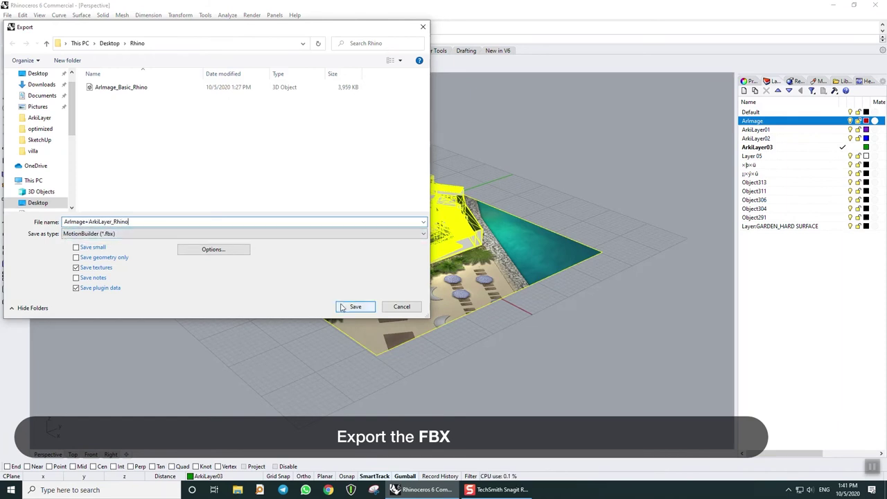
click(366, 309)
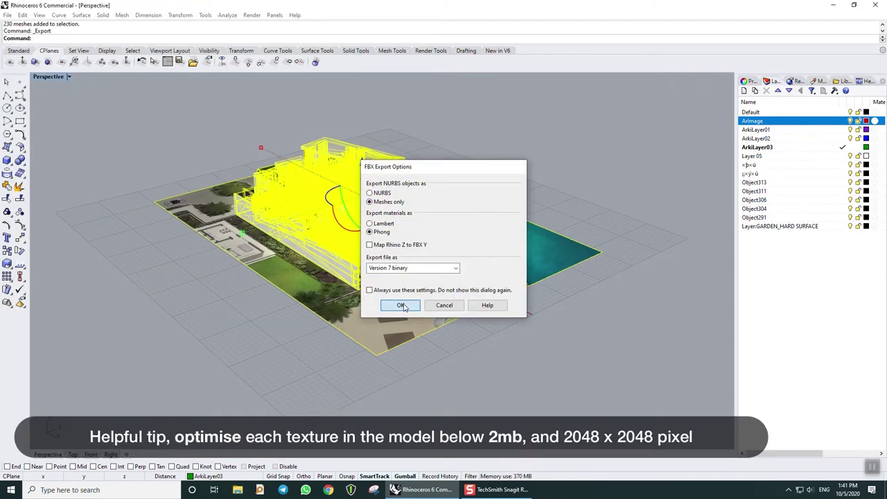
click(402, 305)
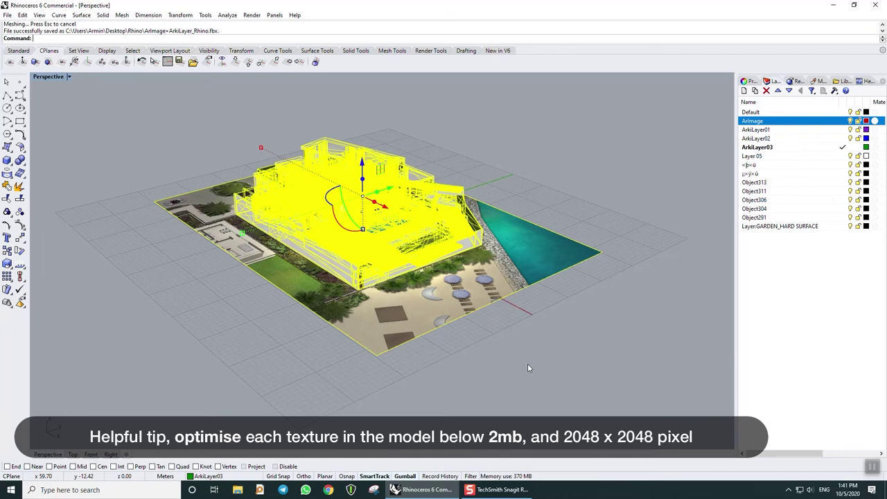
click(586, 377)
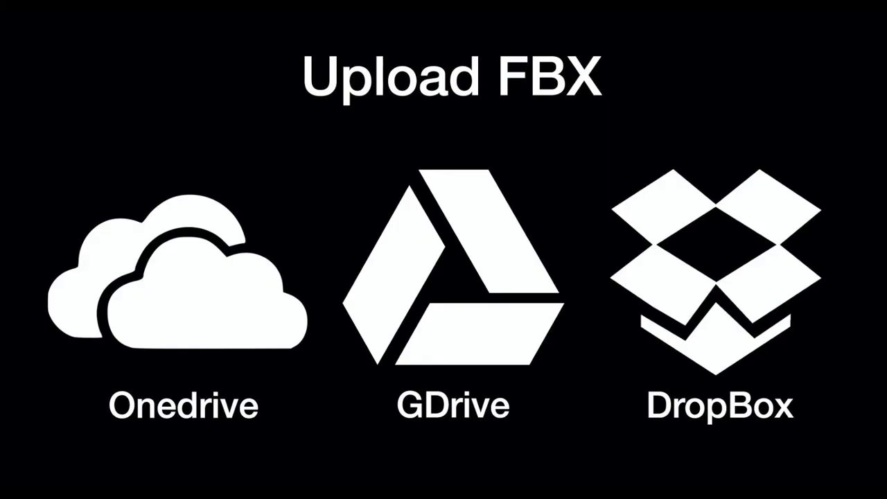